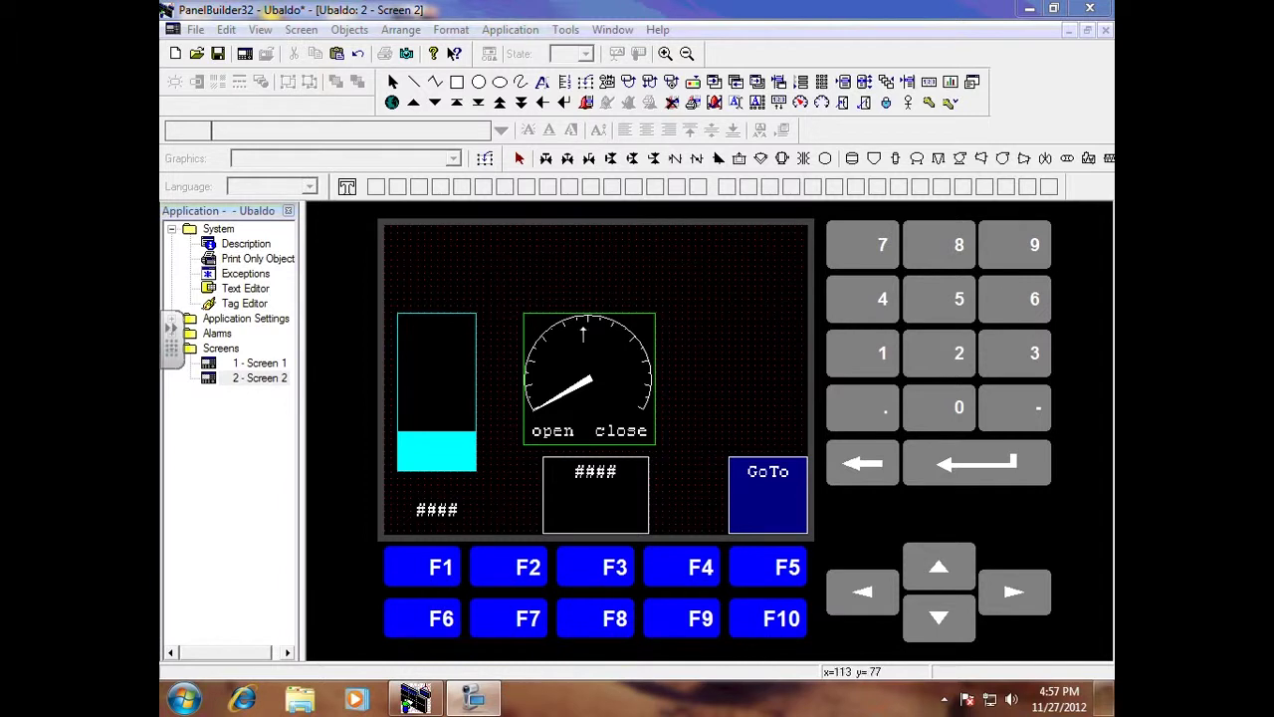
- Add a text box above the tank bar graph on Screen 2 and type 'Water ta'
click(458, 282)
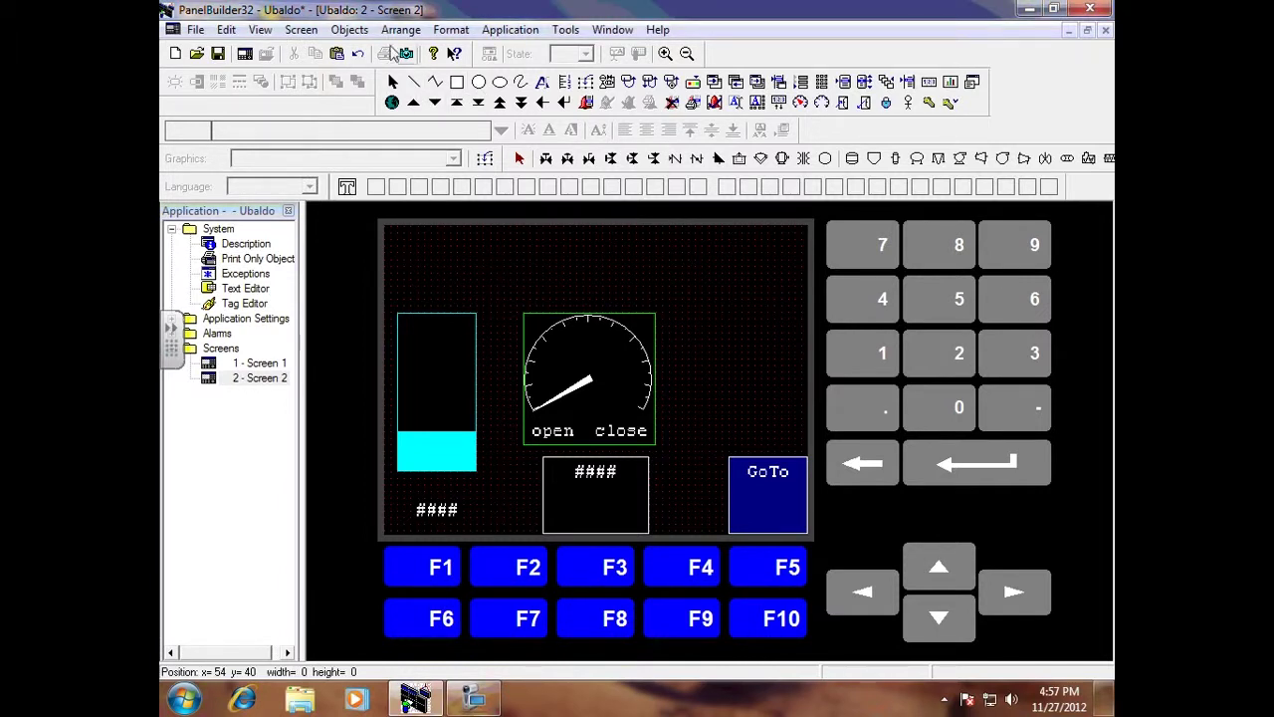
click(350, 30)
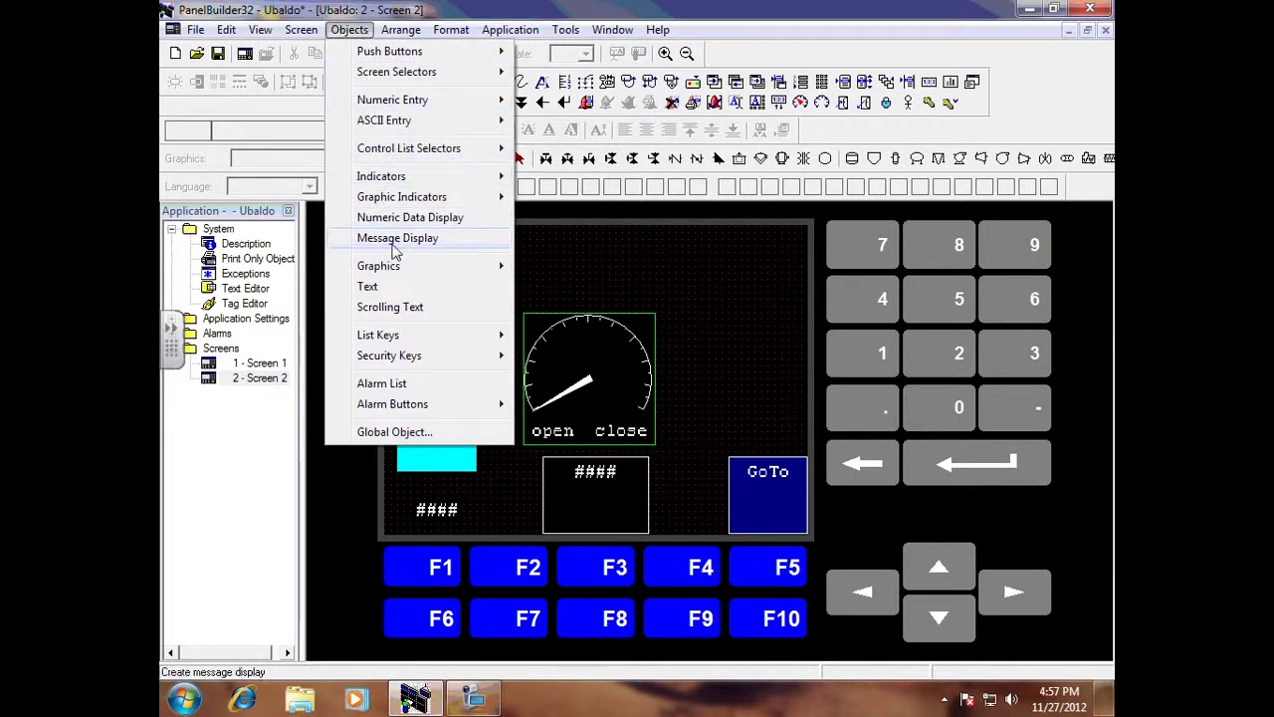
click(375, 288)
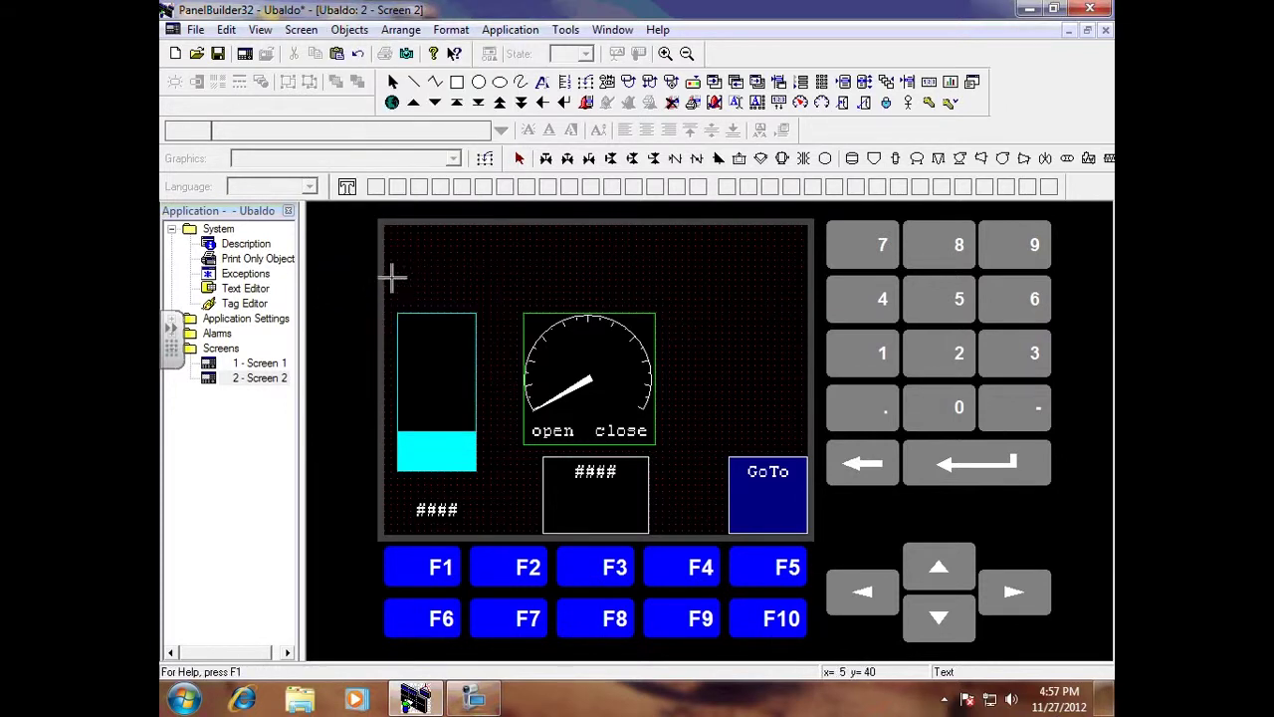
drag(392, 275, 478, 305)
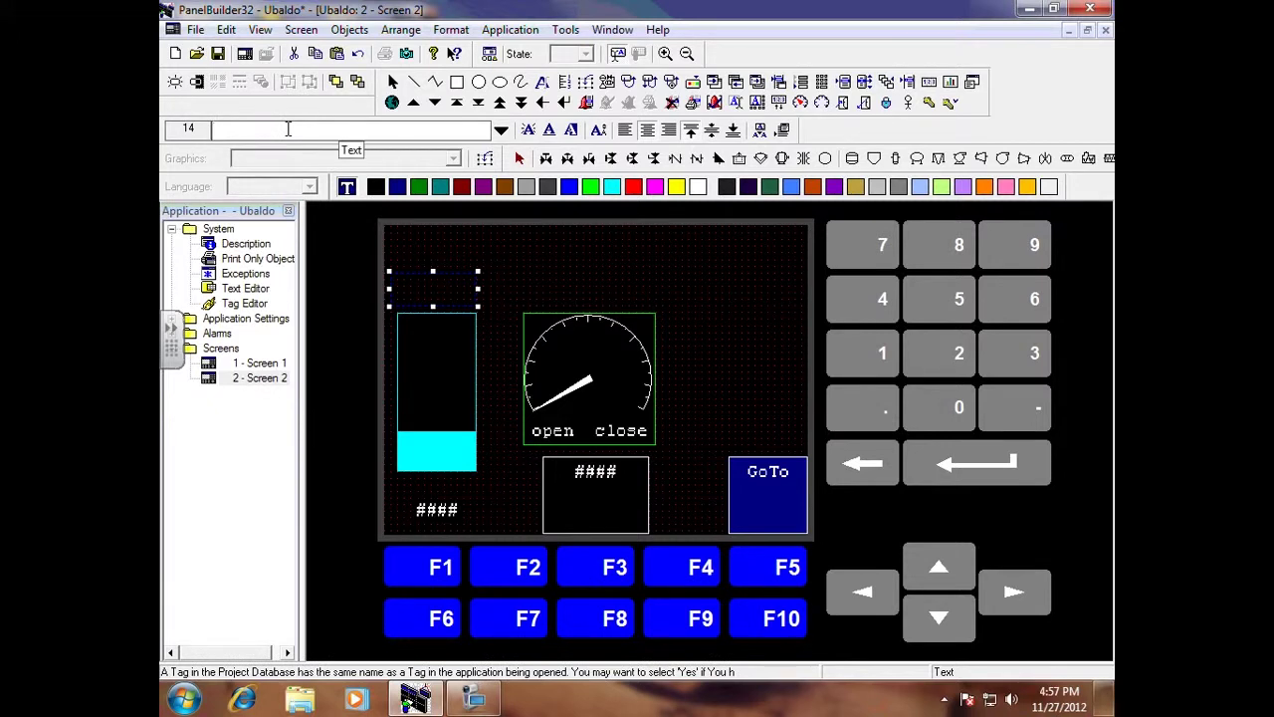
text(Water)
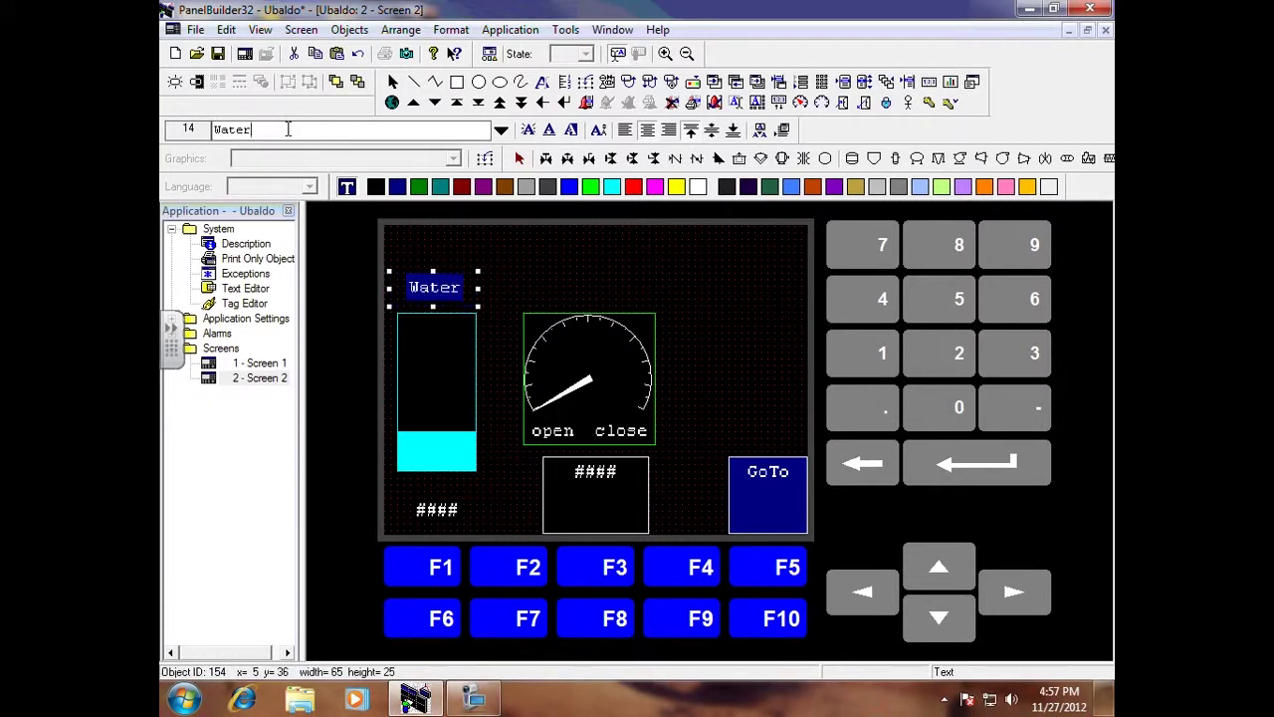
text( tank)
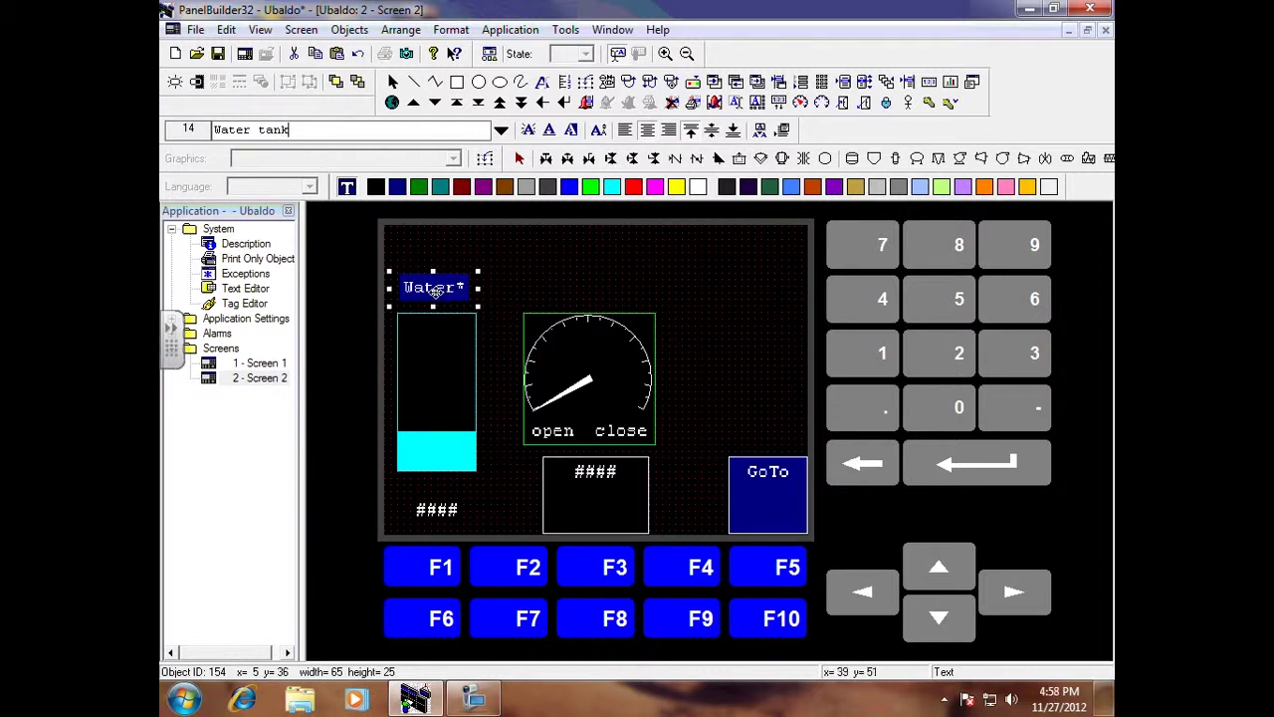
- Widen the Water tank caption, set it to 6x9 text, shorten it, and nudge the bar graph right
drag(479, 288, 518, 289)
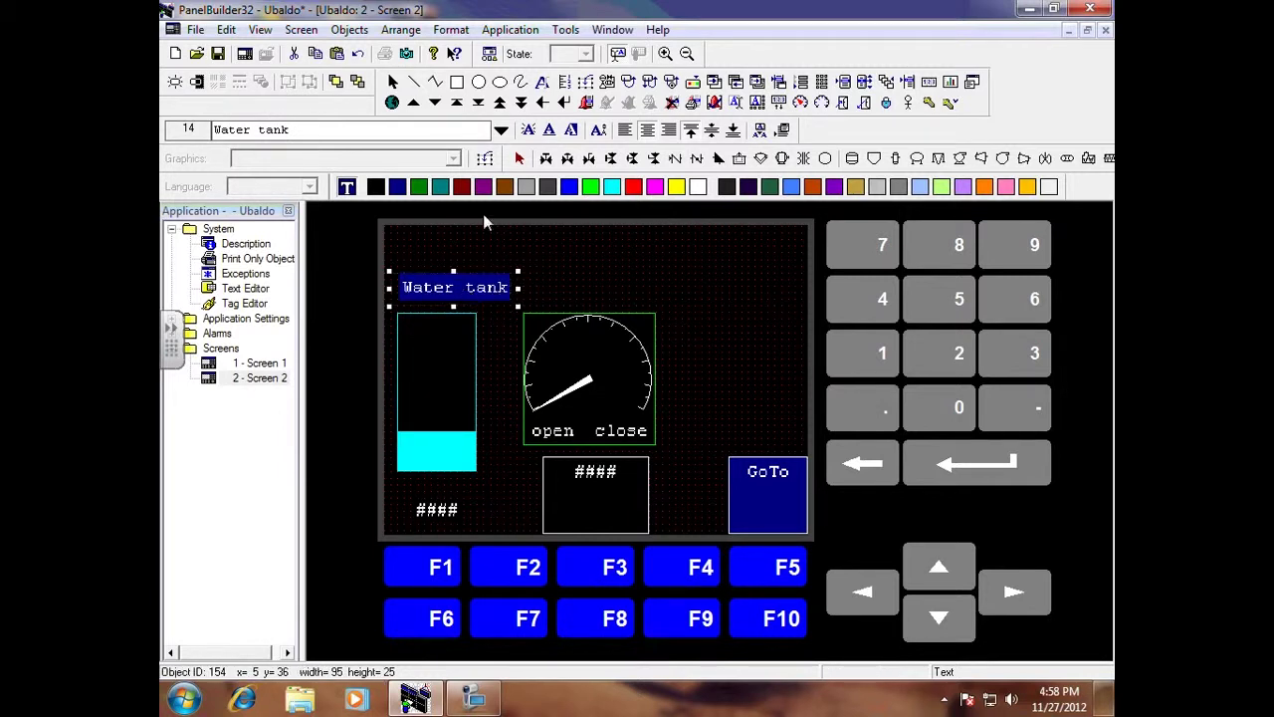
click(598, 129)
click(623, 144)
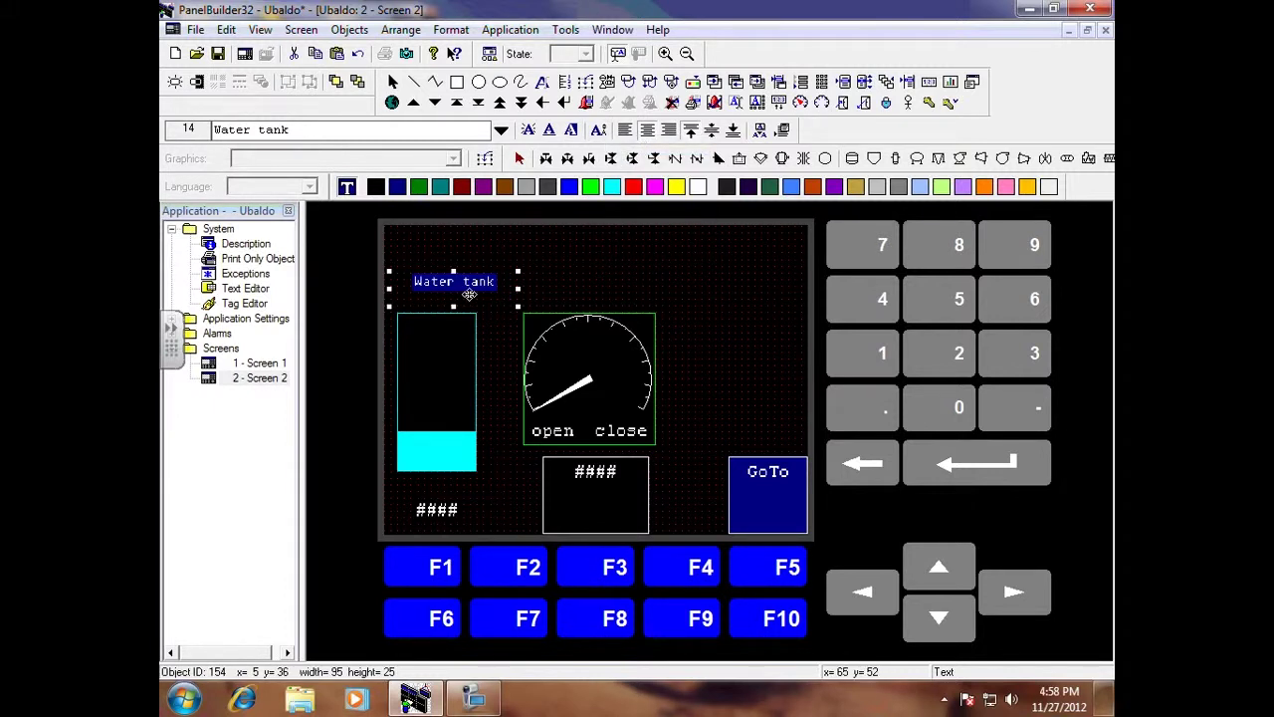
drag(454, 305, 458, 298)
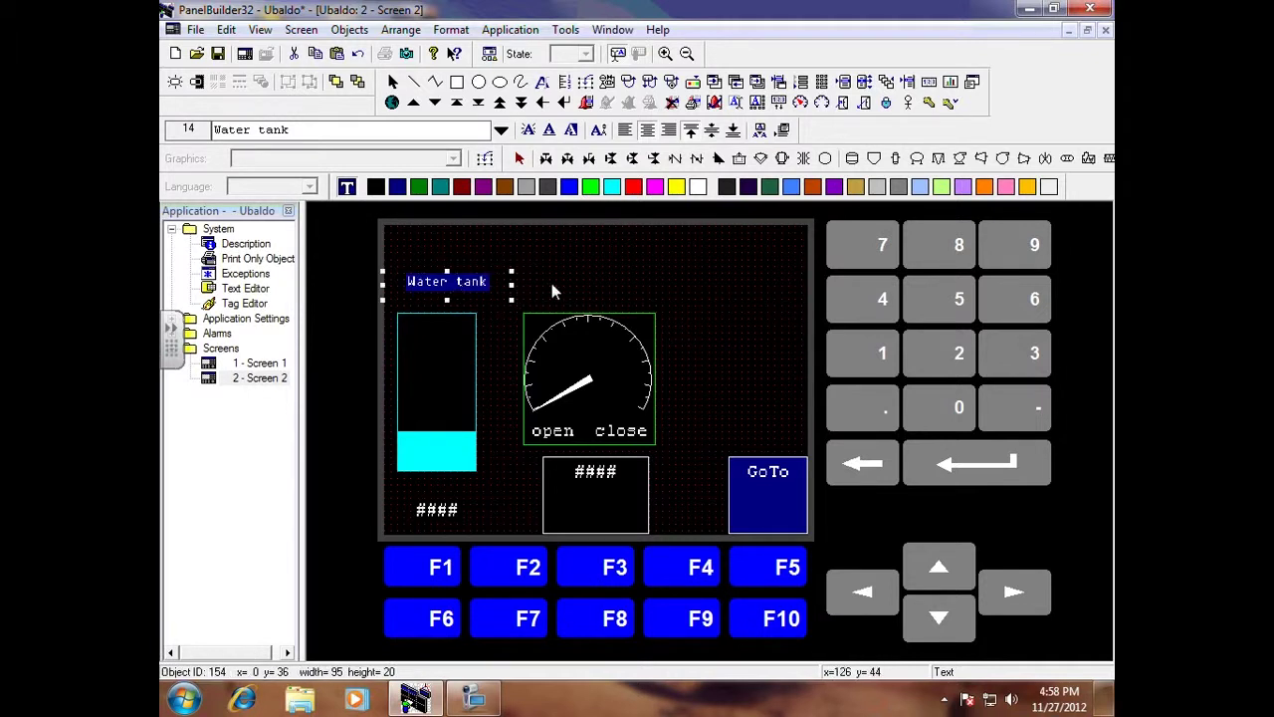
drag(461, 388, 463, 388)
click(601, 263)
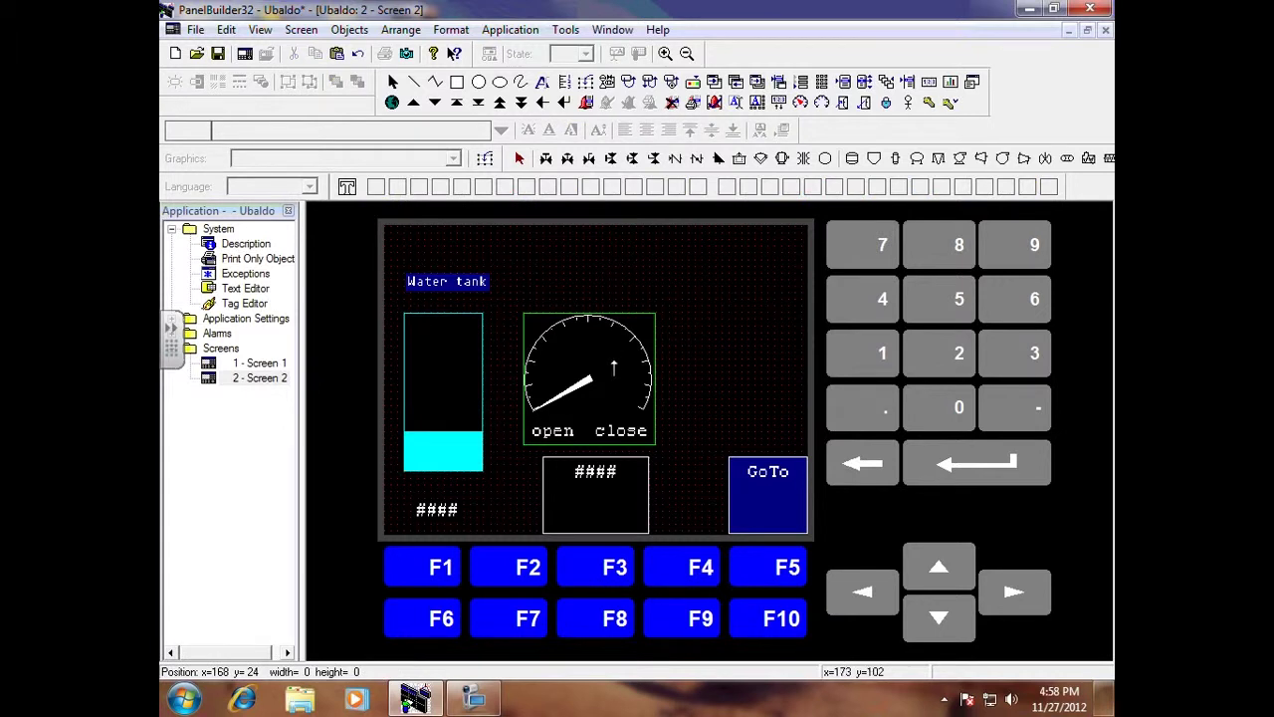
- Place a text box reading 'valve' above the gauge on Screen 2
click(613, 370)
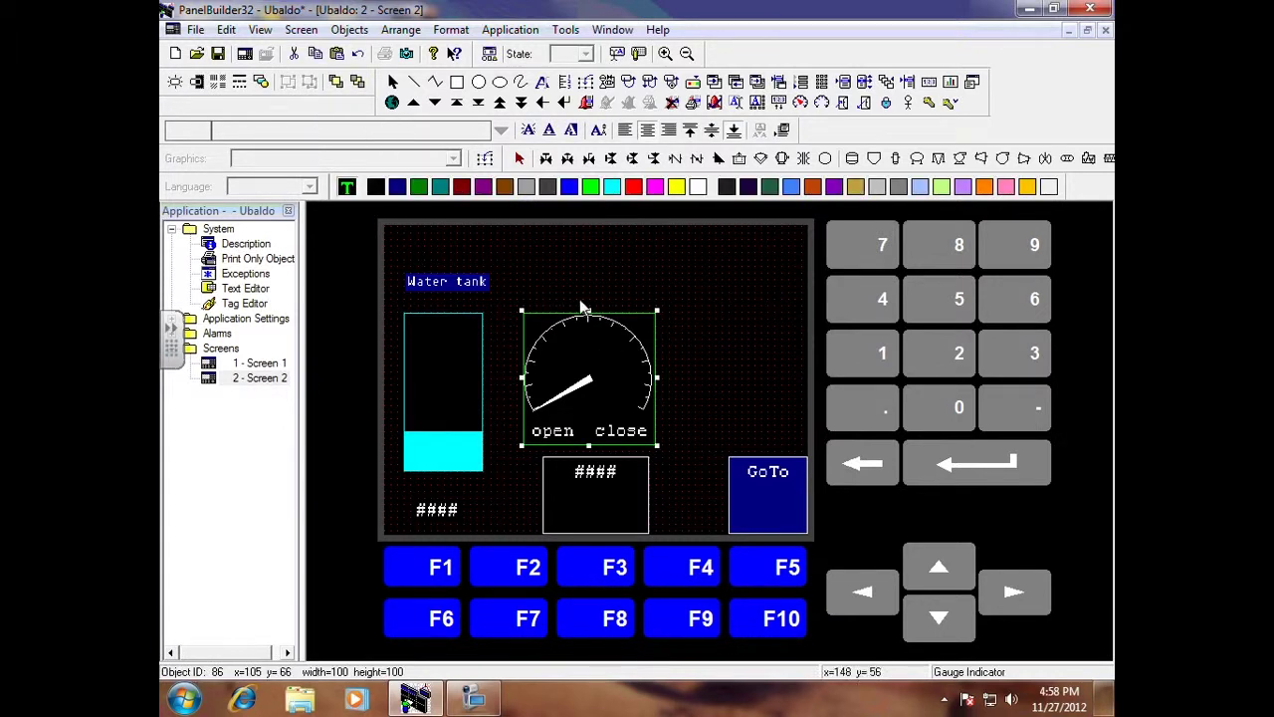
click(366, 34)
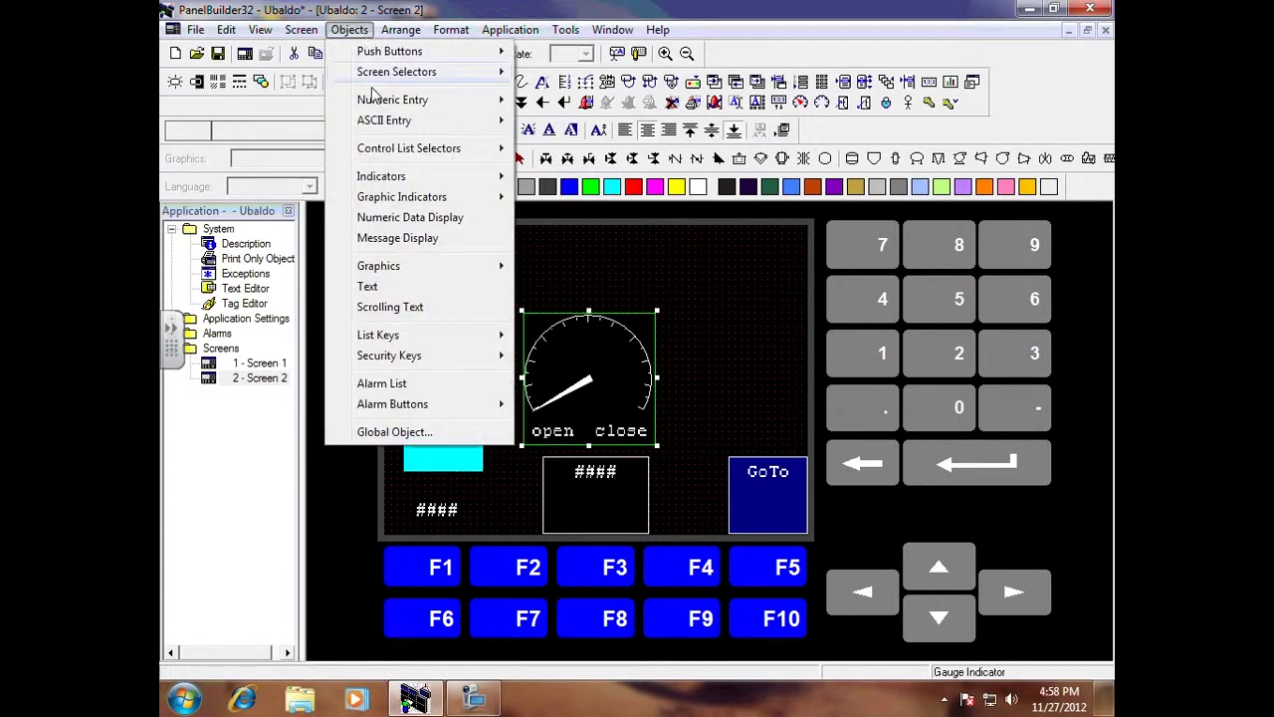
click(367, 286)
drag(529, 271, 644, 298)
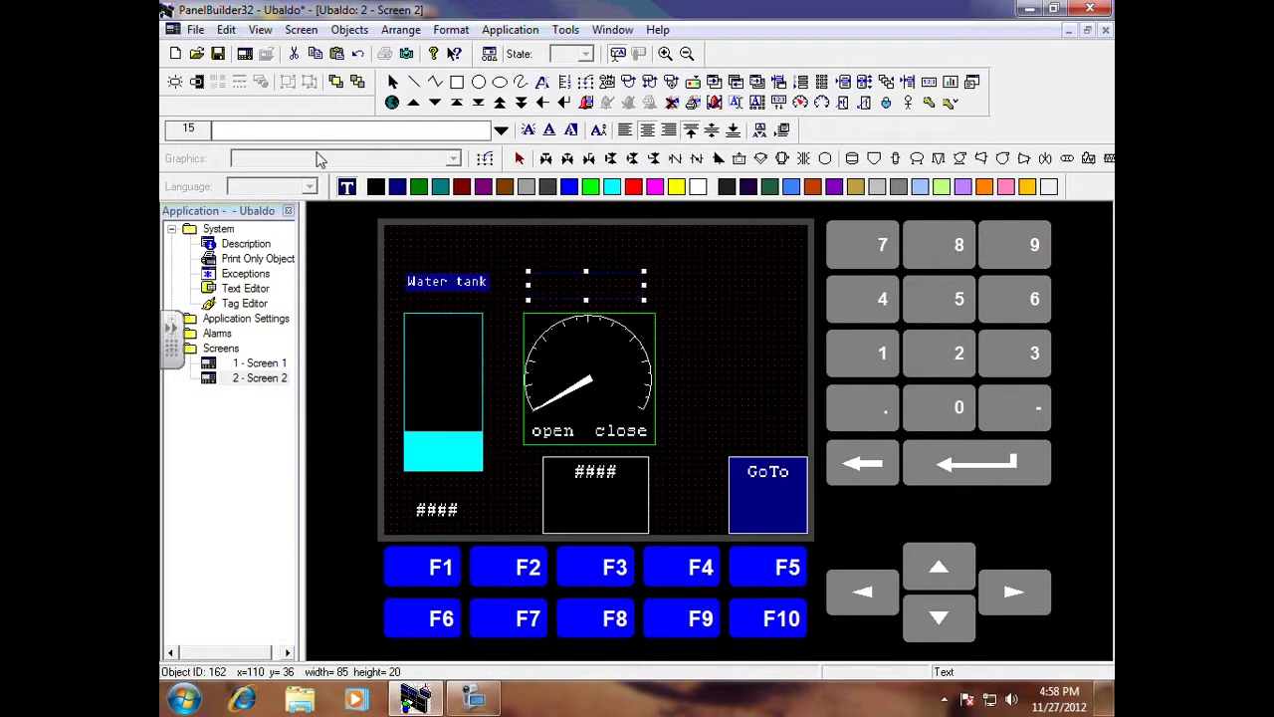
text(valve)
click(723, 321)
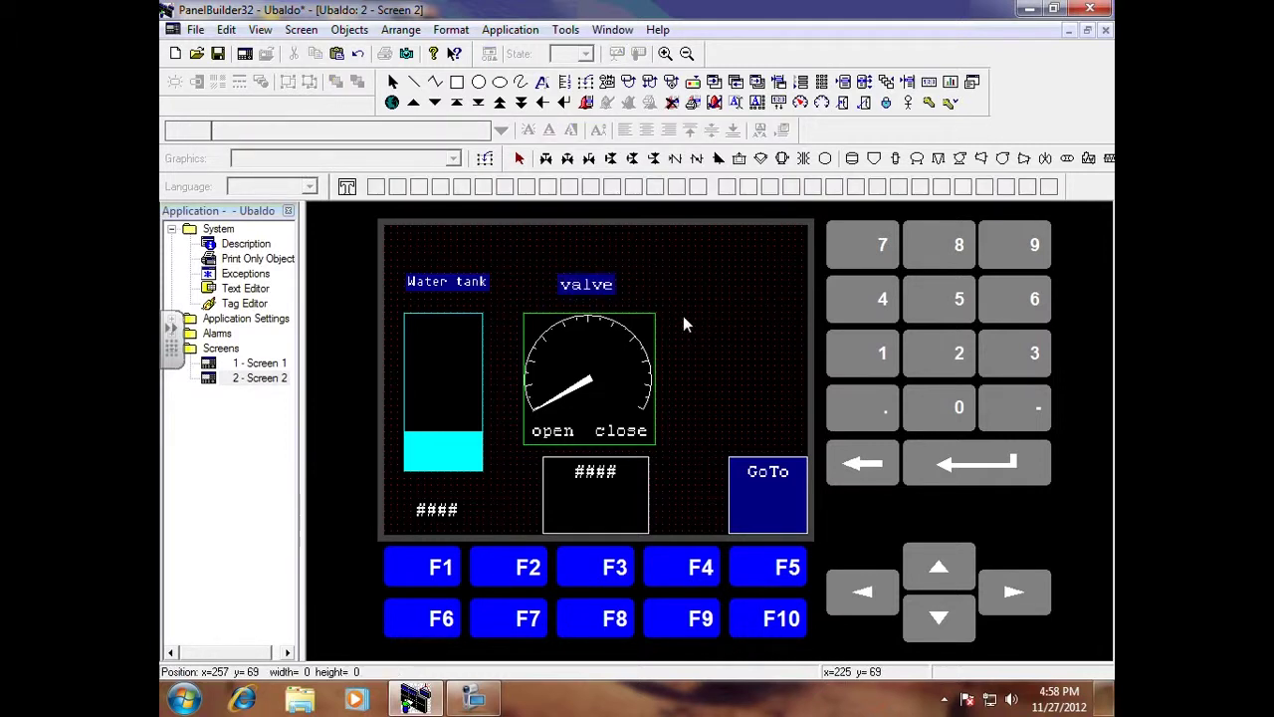
- Switch to Screen 1 and draw a large text box below the Start button
double_click(212, 365)
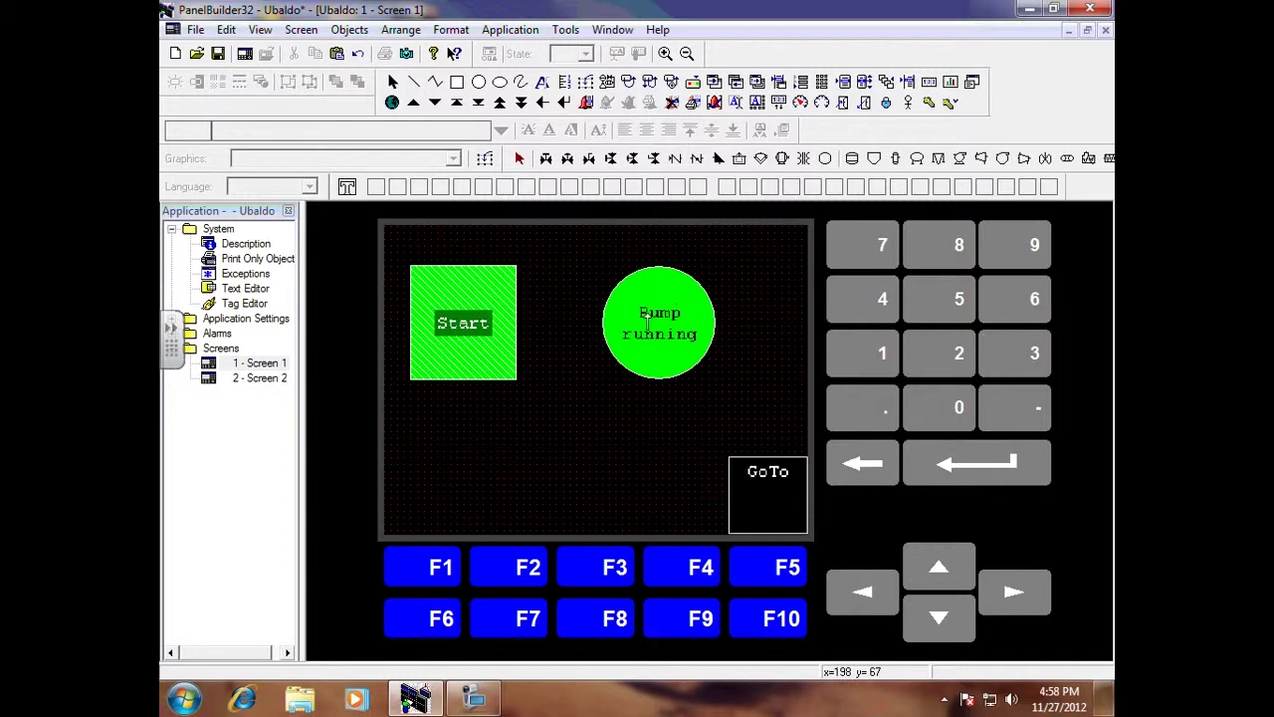
double_click(214, 384)
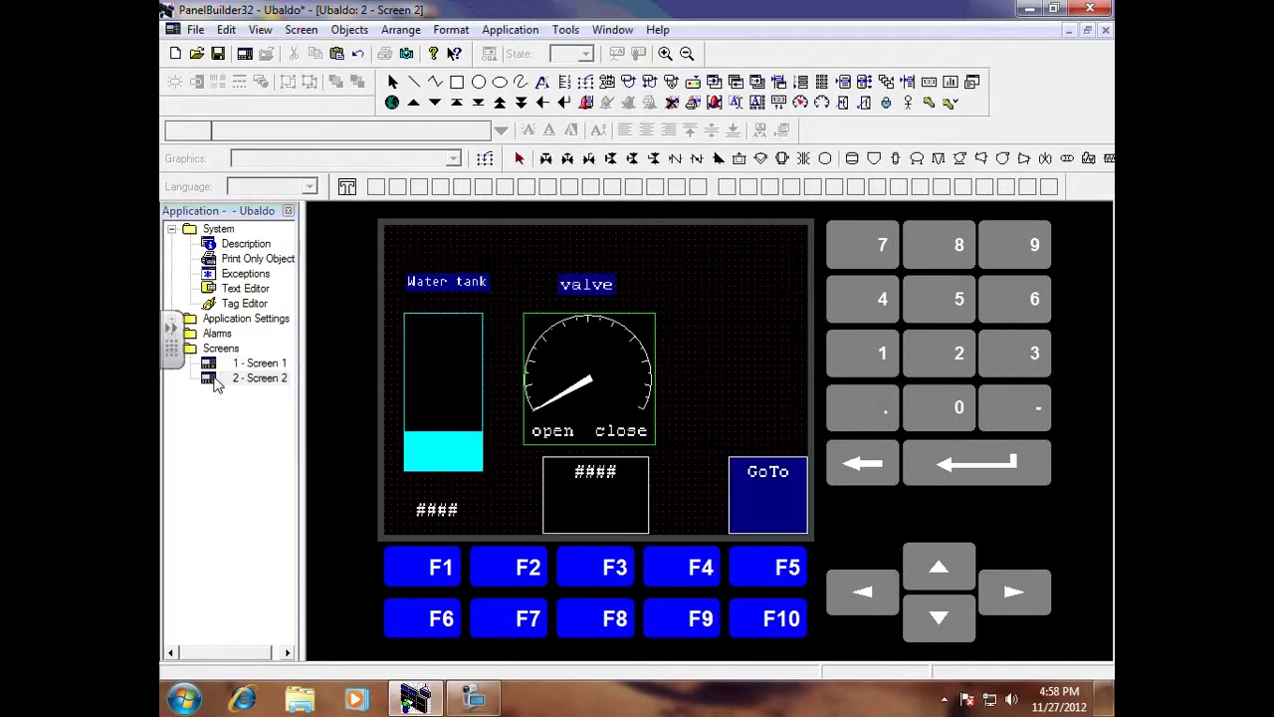
double_click(217, 364)
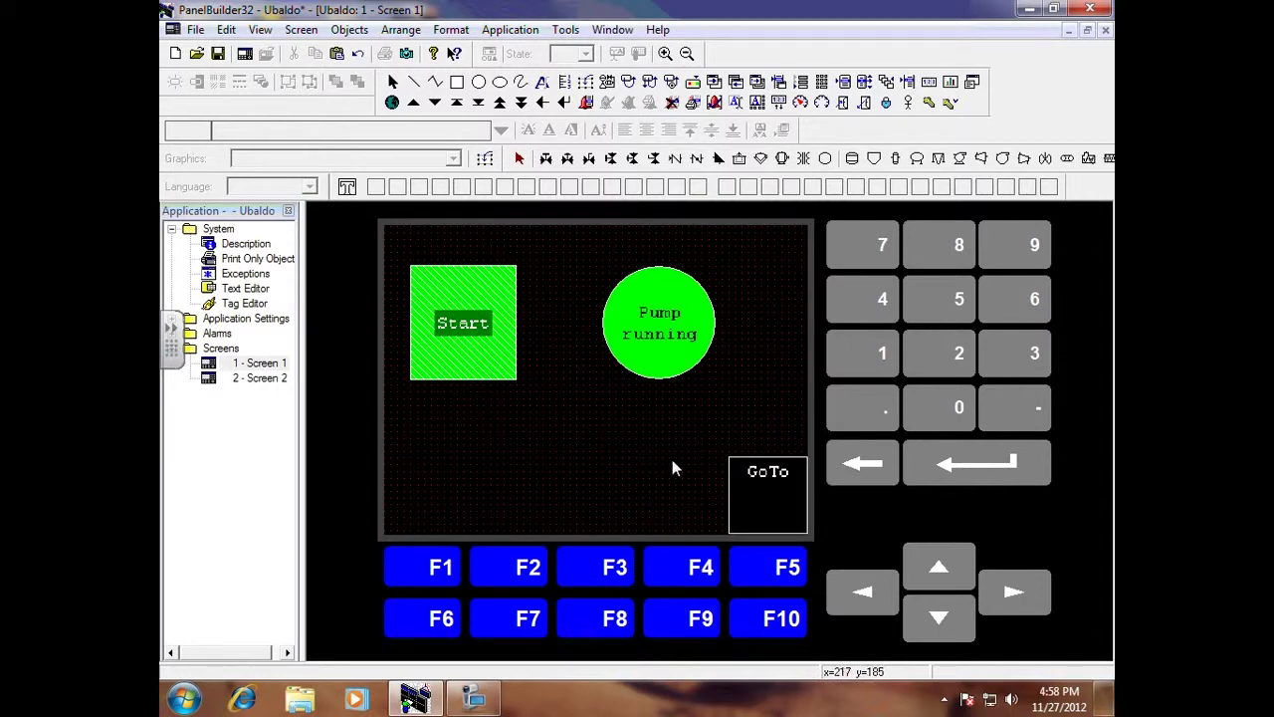
click(350, 30)
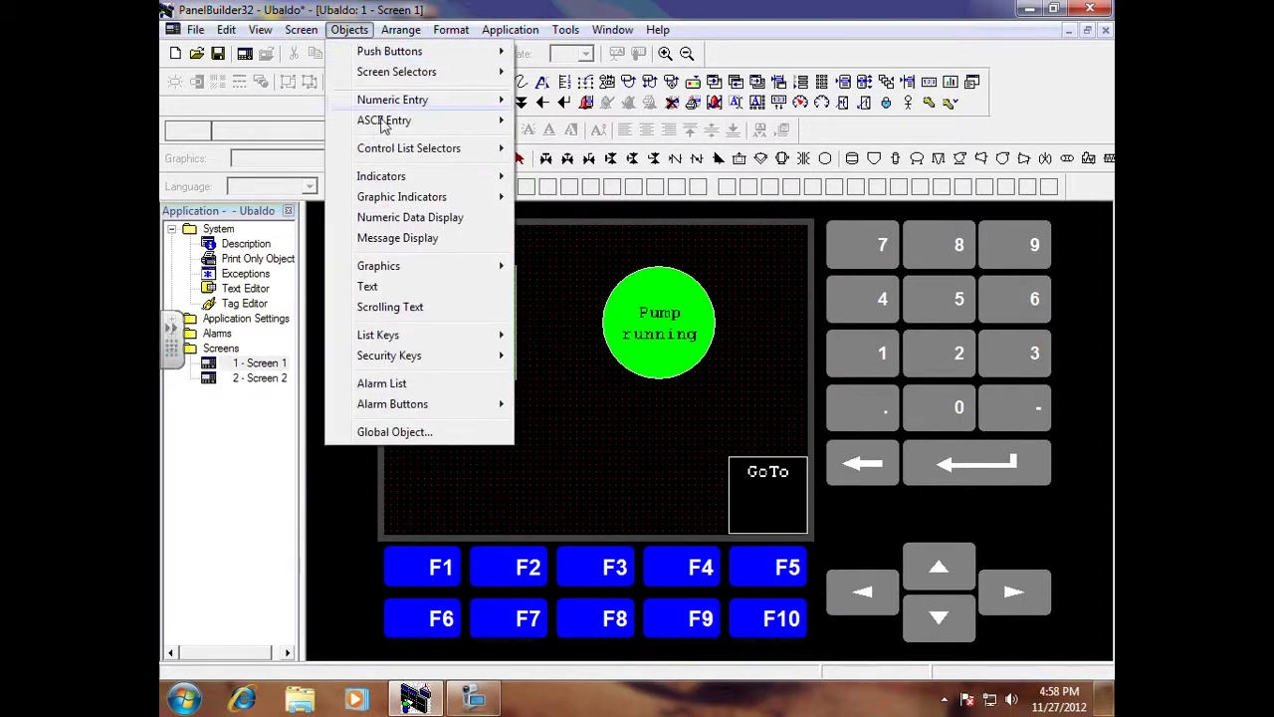
click(368, 287)
drag(418, 419, 710, 518)
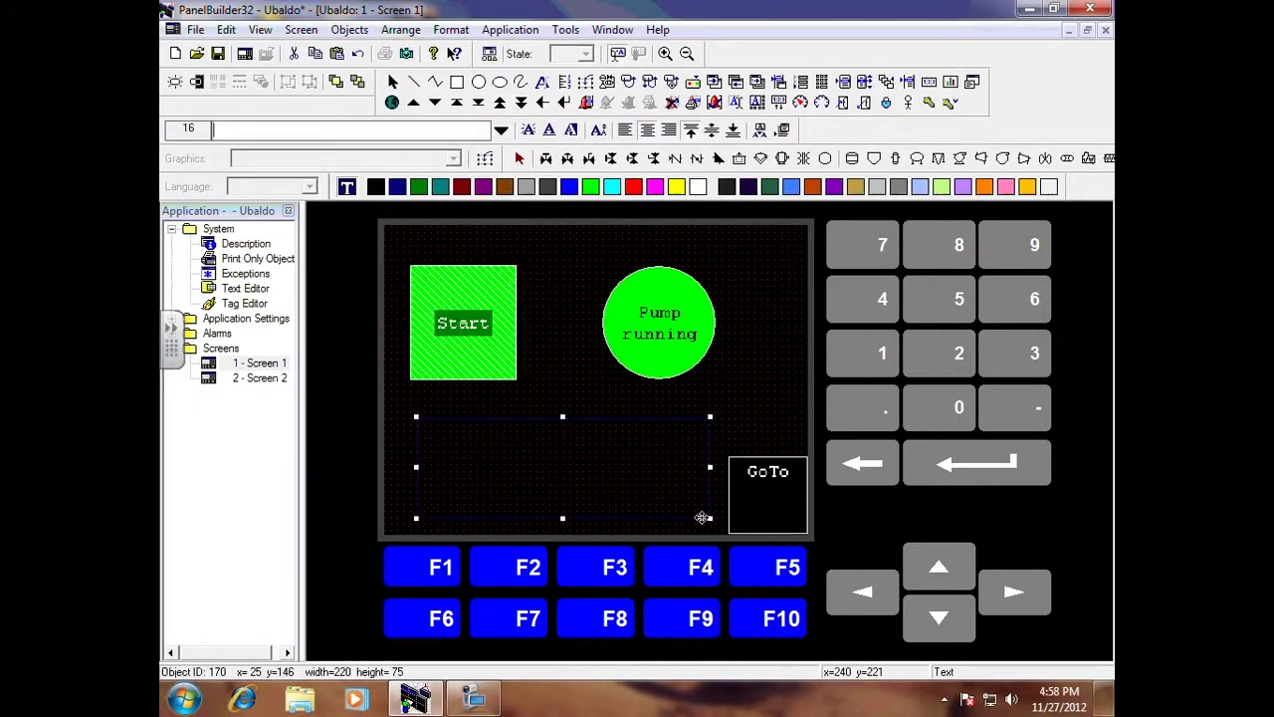
- Fill the Screen 1 text box with a person's name plus embedded Date and Time variables
double_click(548, 467)
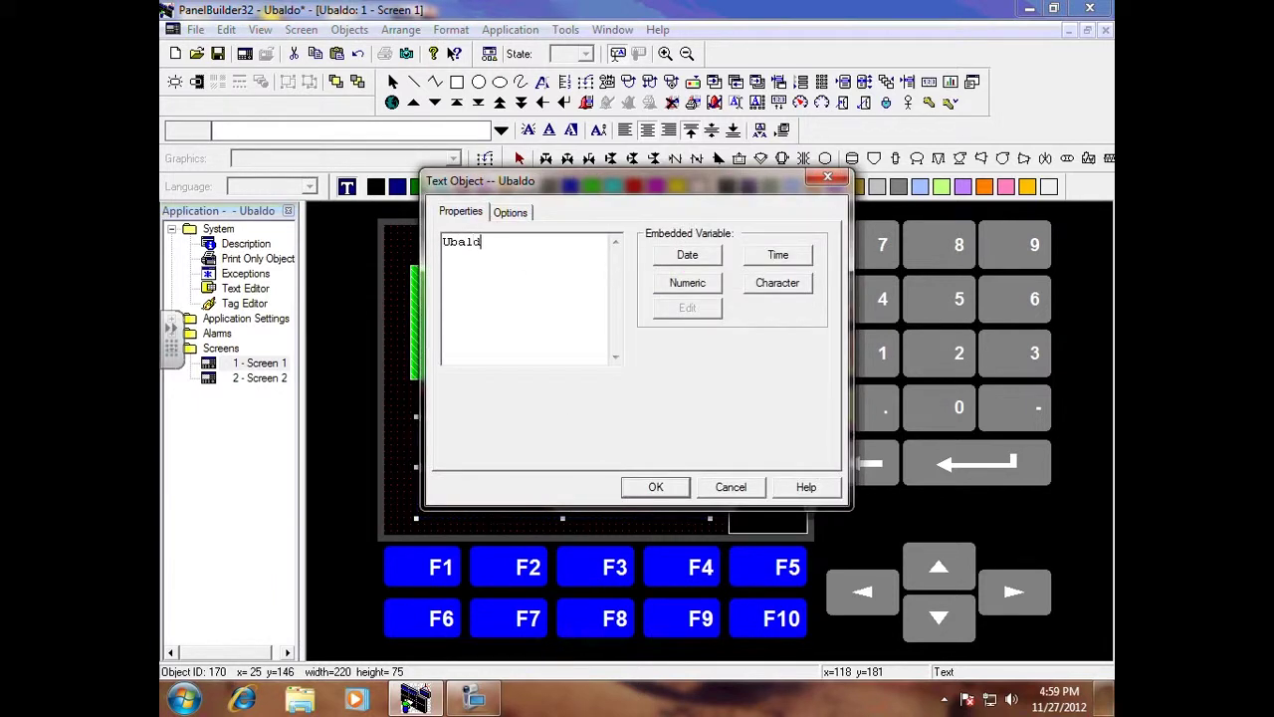
text(Ubaldo Gonzalez/*R*/)
click(687, 260)
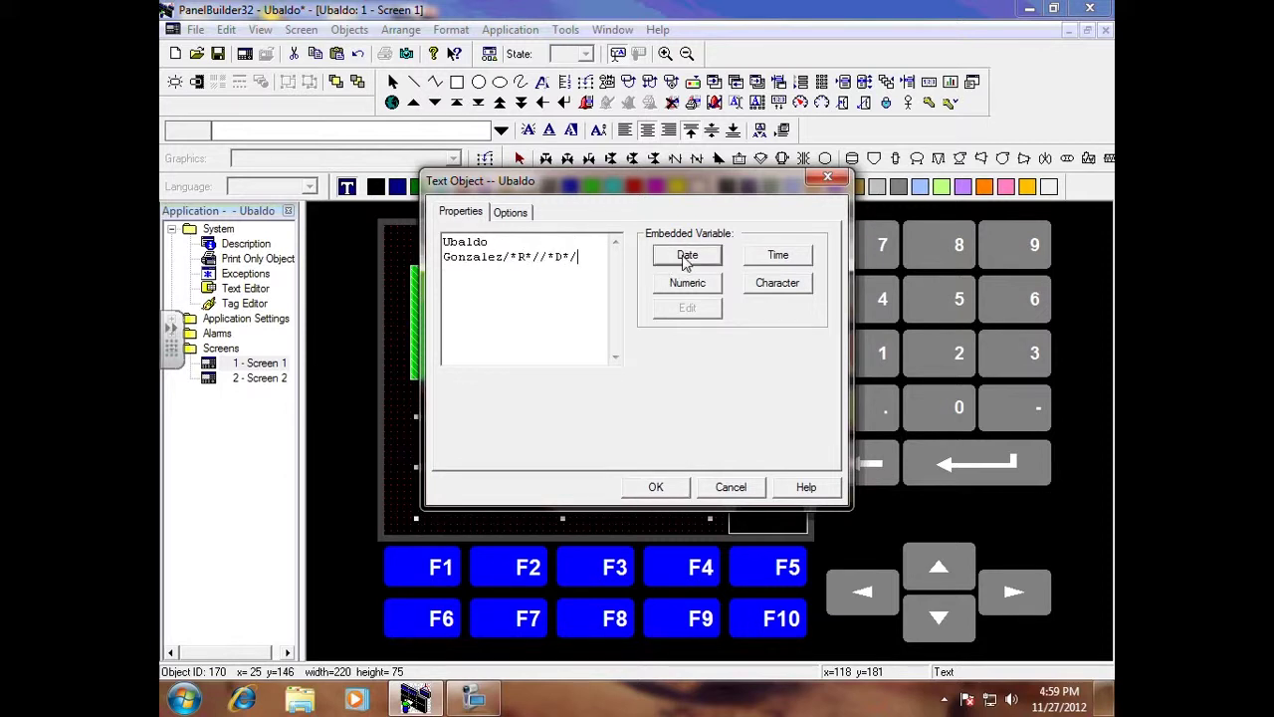
click(776, 255)
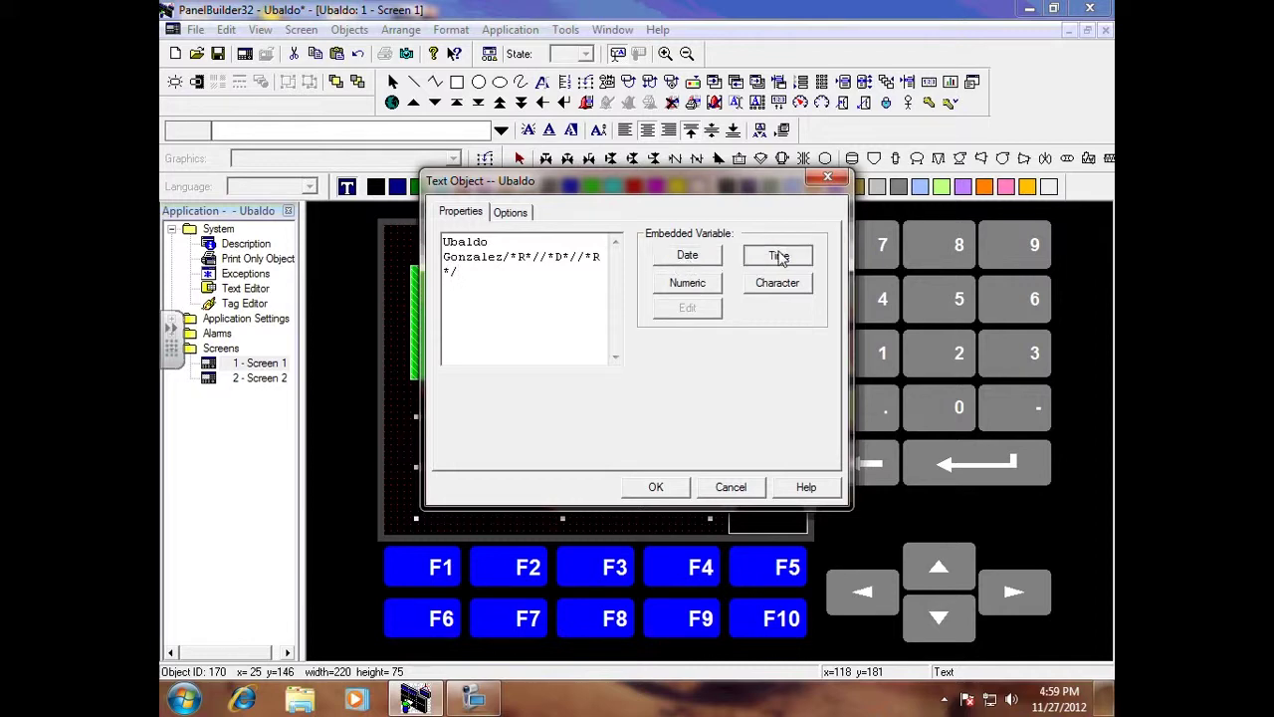
click(657, 488)
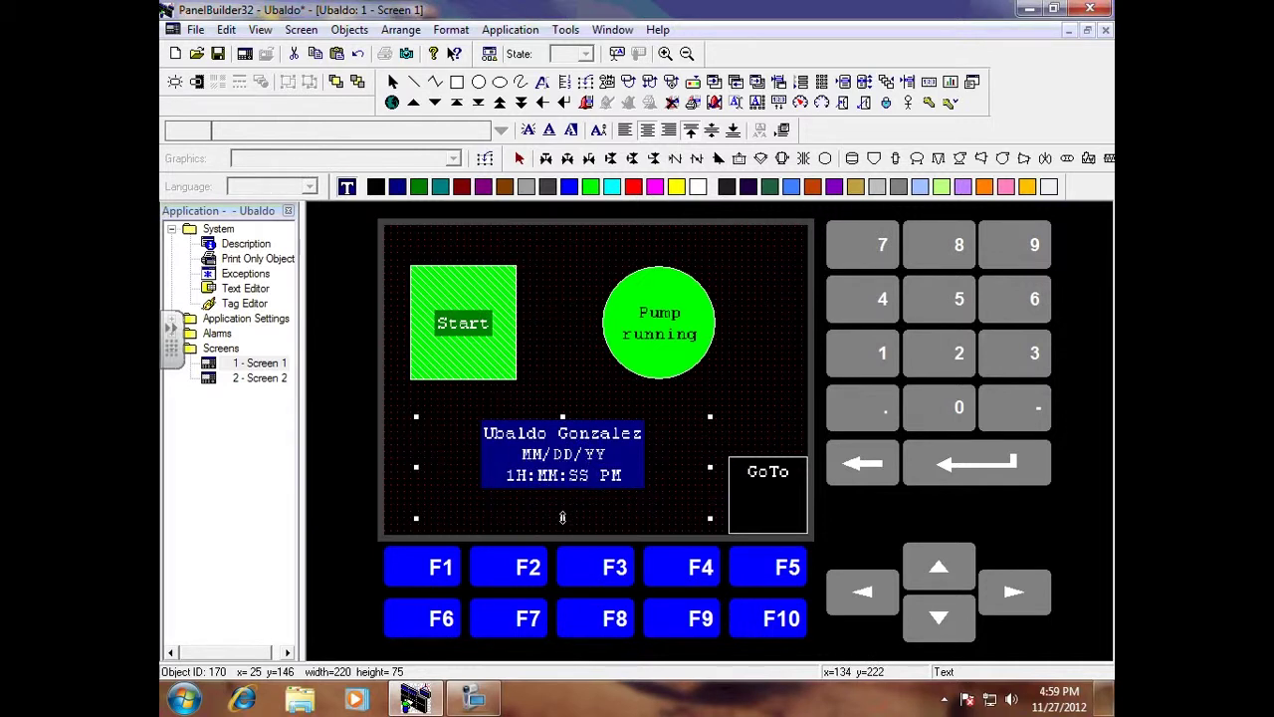
- Shorten the name/date/time block and shift it slightly left and down
drag(563, 517, 553, 492)
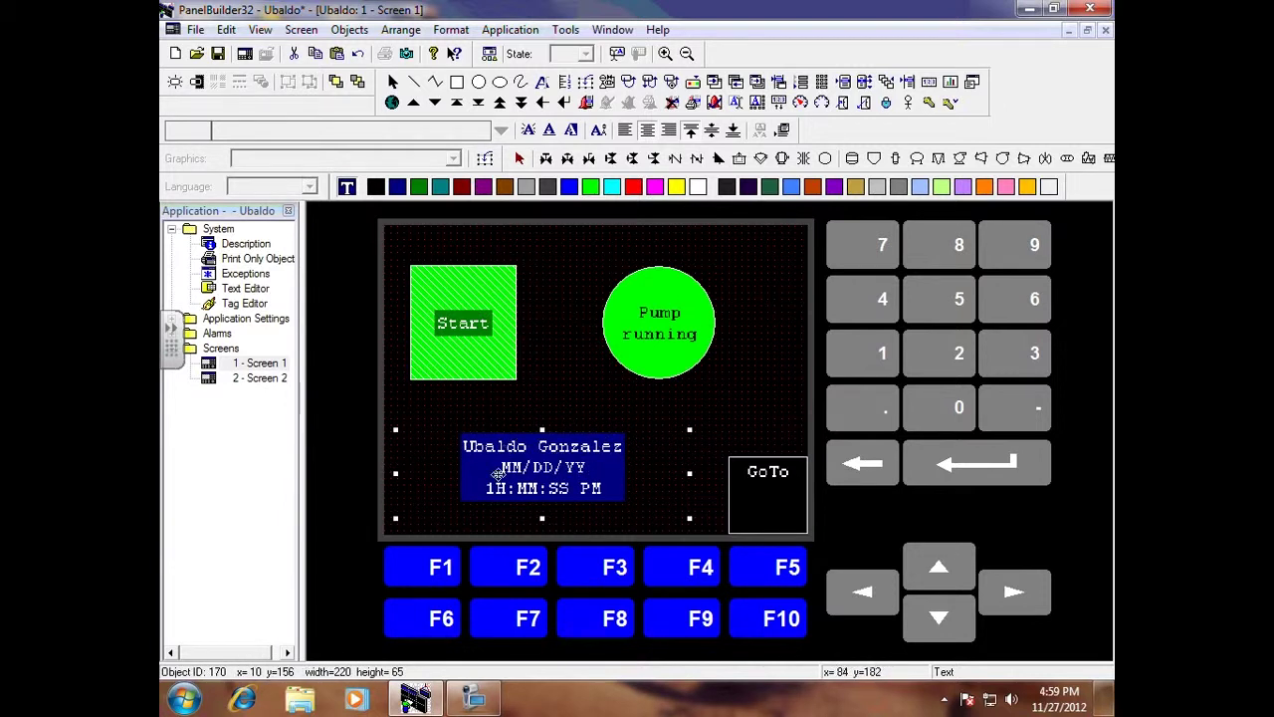
mouse_move(537, 470)
mouse_down()
mouse_move(543, 486)
mouse_move(539, 454)
mouse_up()
- Copy the name/date/time text block on Screen 1
click(783, 409)
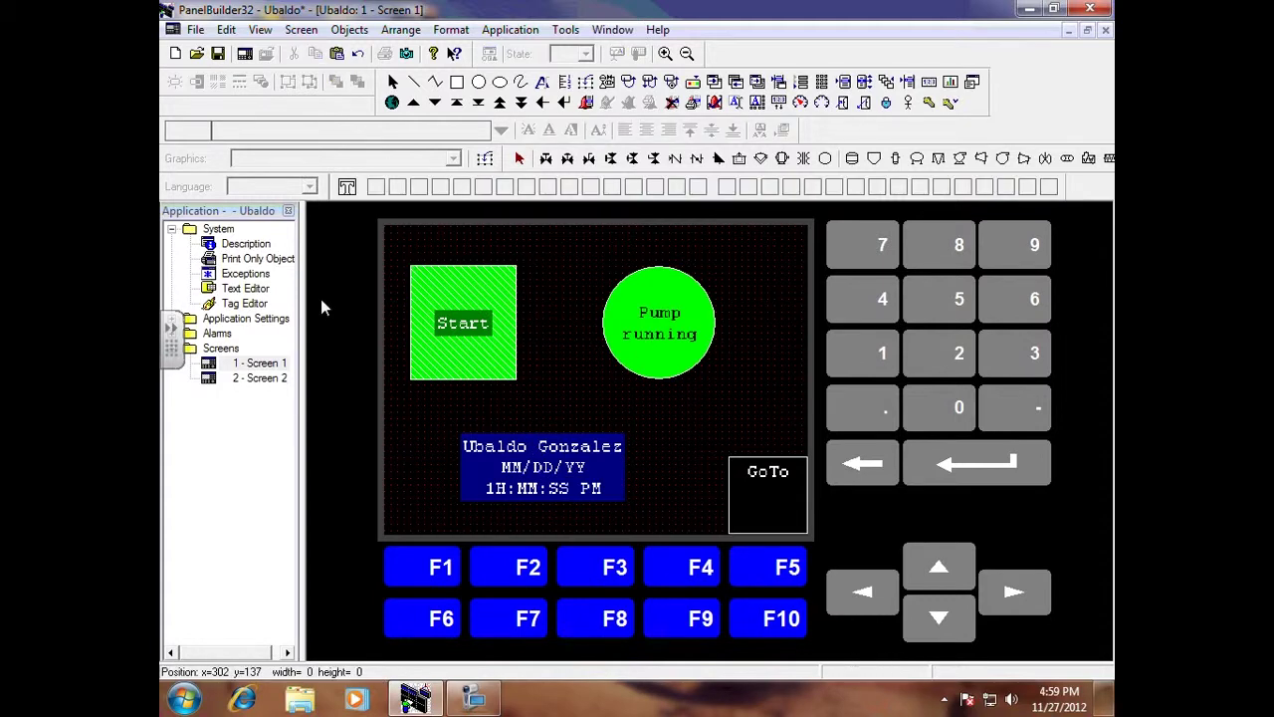
double_click(258, 383)
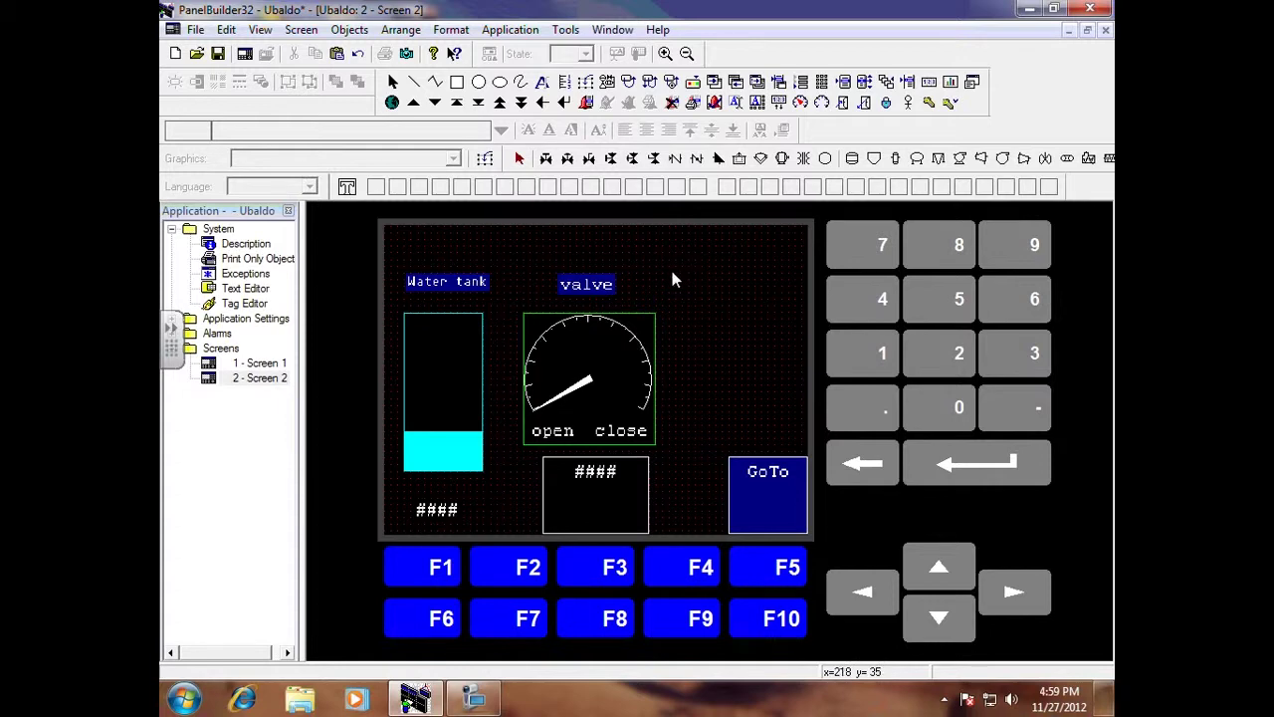
double_click(258, 364)
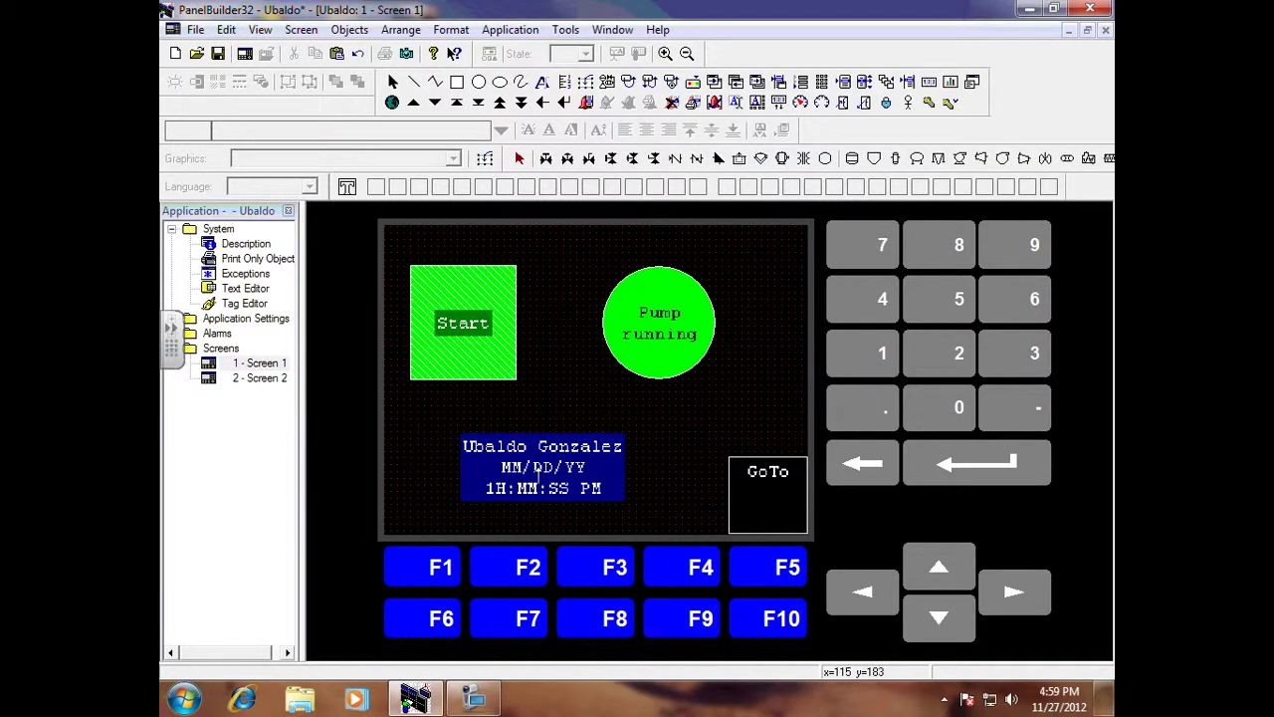
click(537, 475)
right_click(539, 468)
click(583, 499)
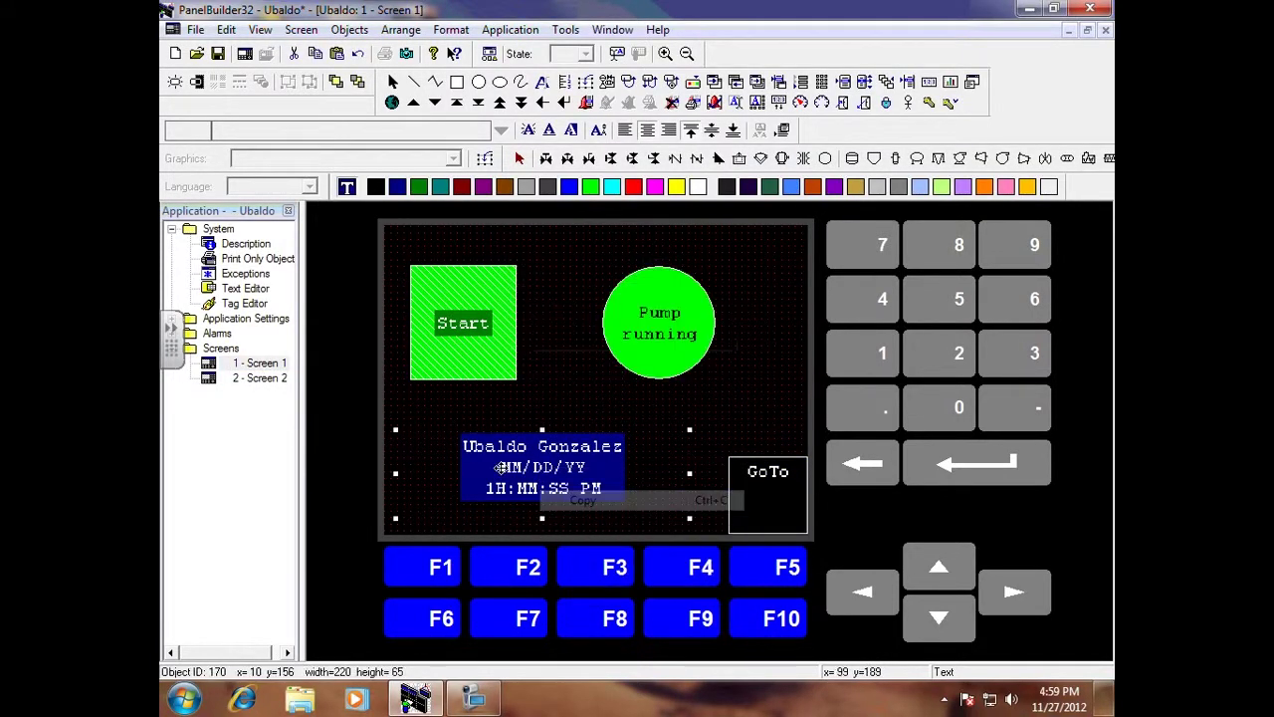
- Paste the copied block onto Screen 2 near the valve label, then delete it
click(221, 386)
double_click(211, 382)
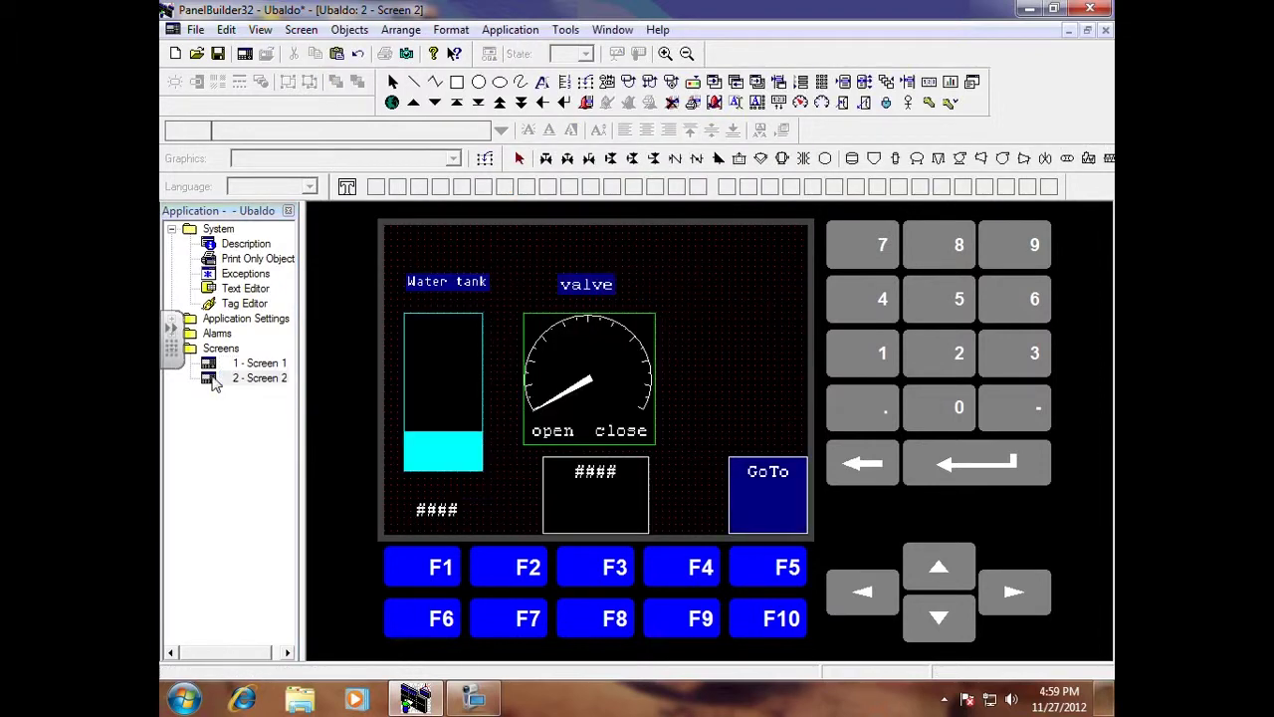
right_click(701, 287)
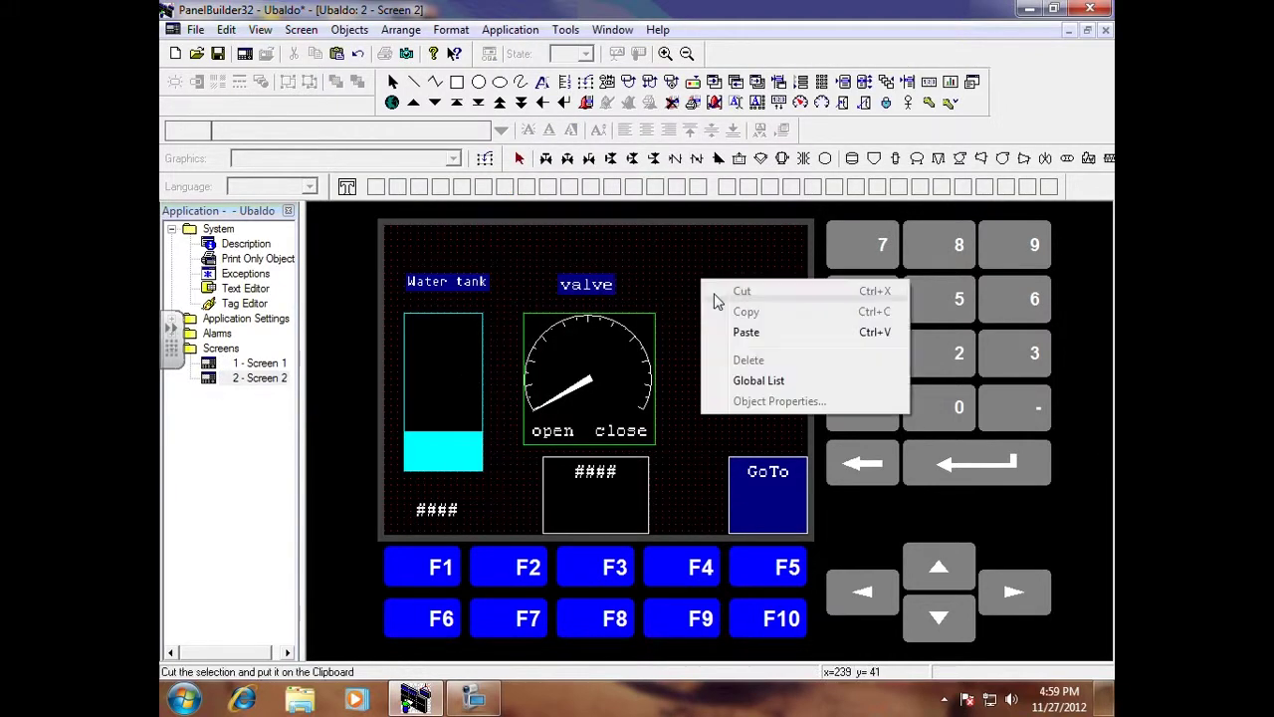
click(743, 335)
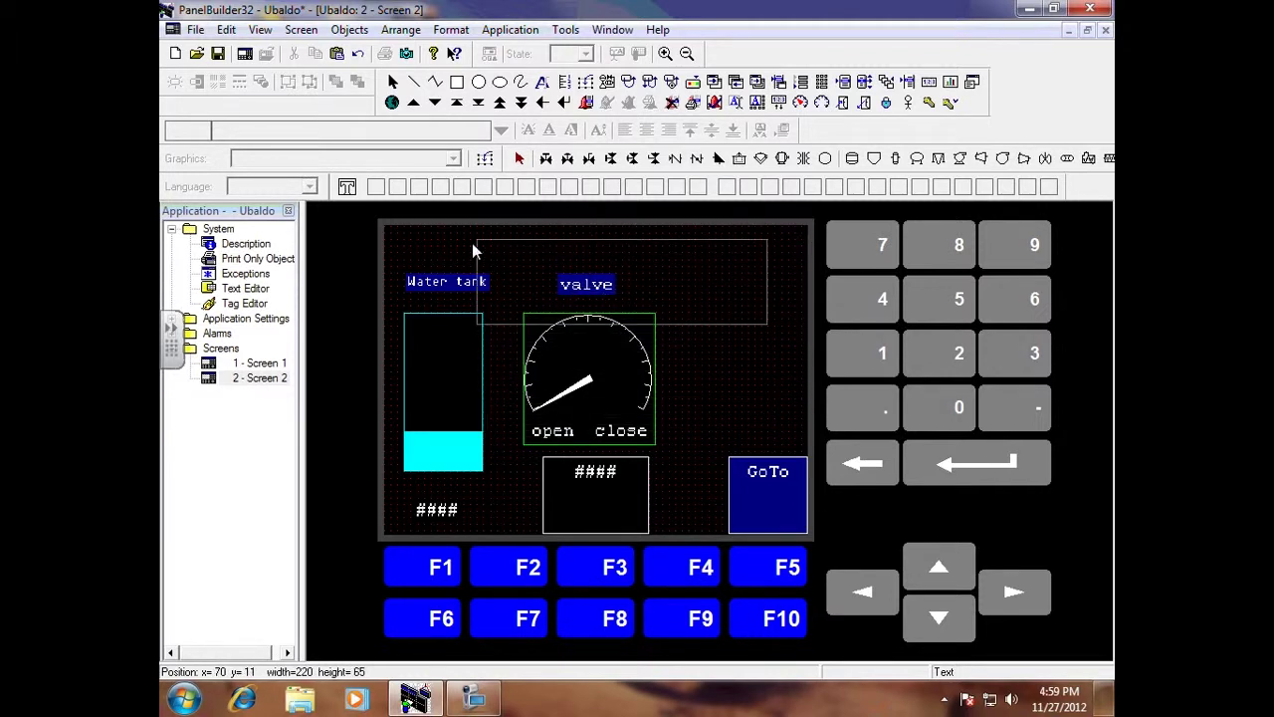
click(603, 246)
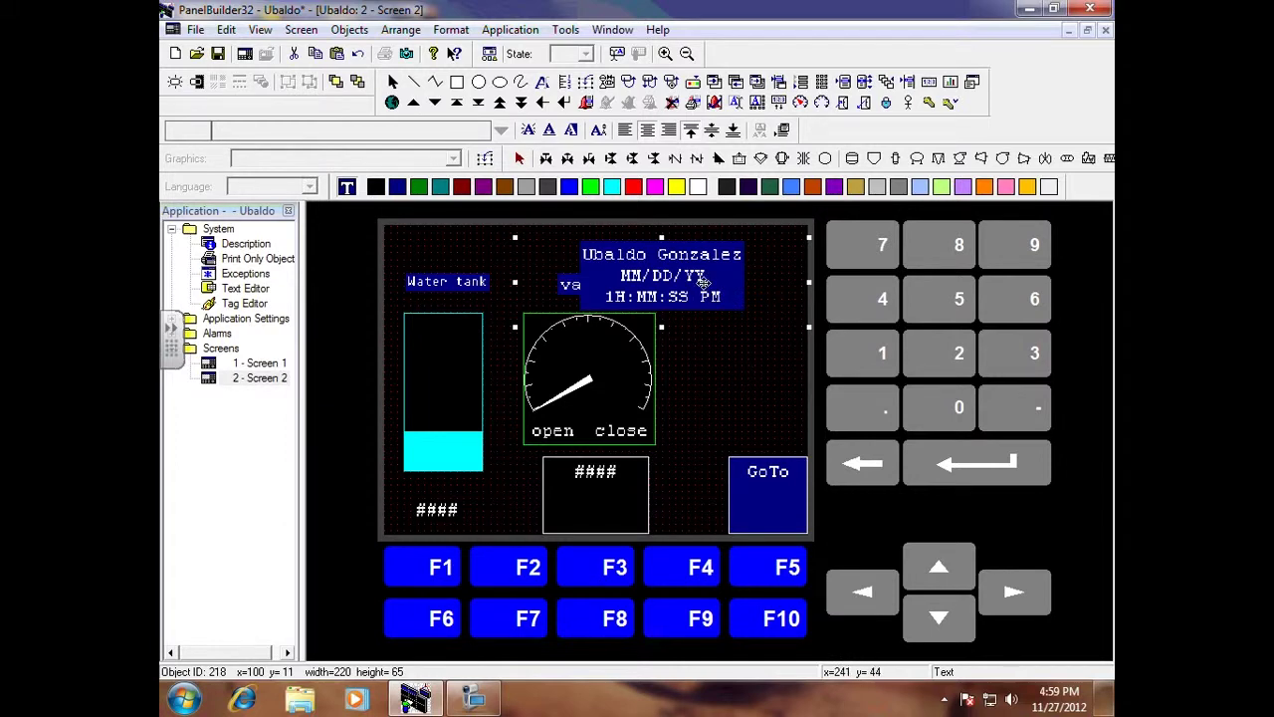
key(Delete)
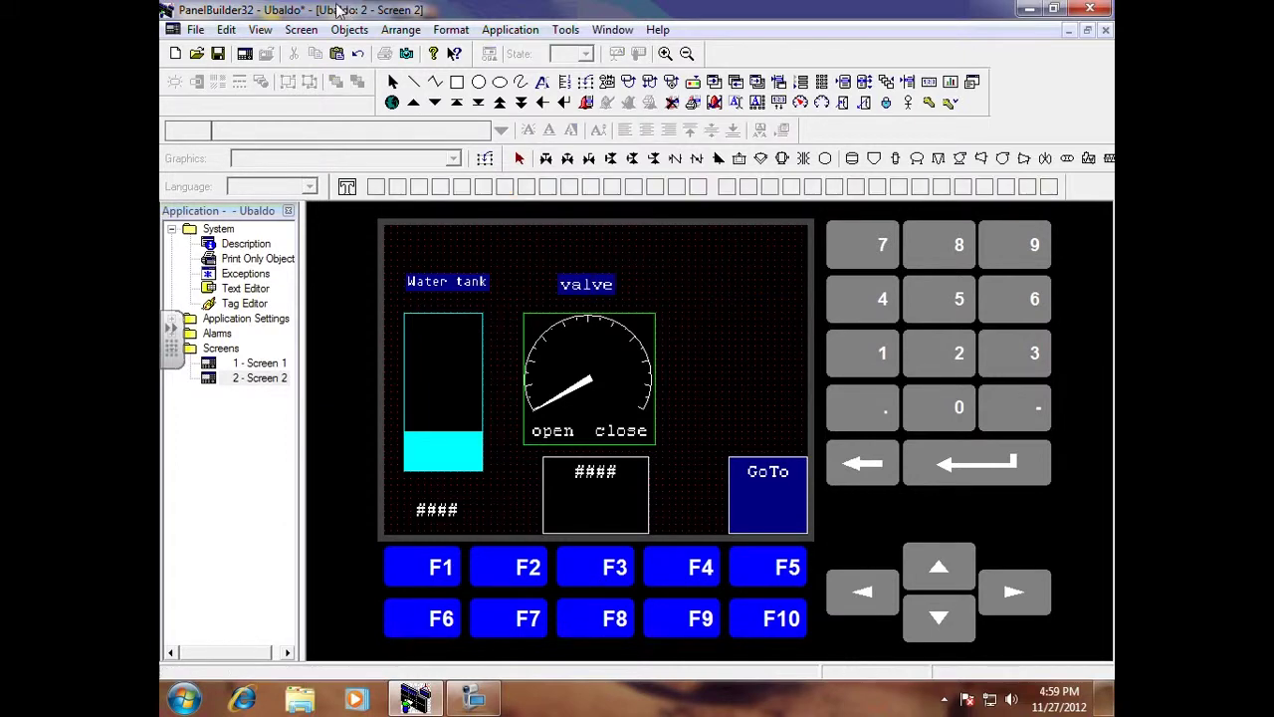
- Draw a top-right text box on Screen 2 holding embedded MM/DD/YY date and HH:MM:SS time
click(350, 30)
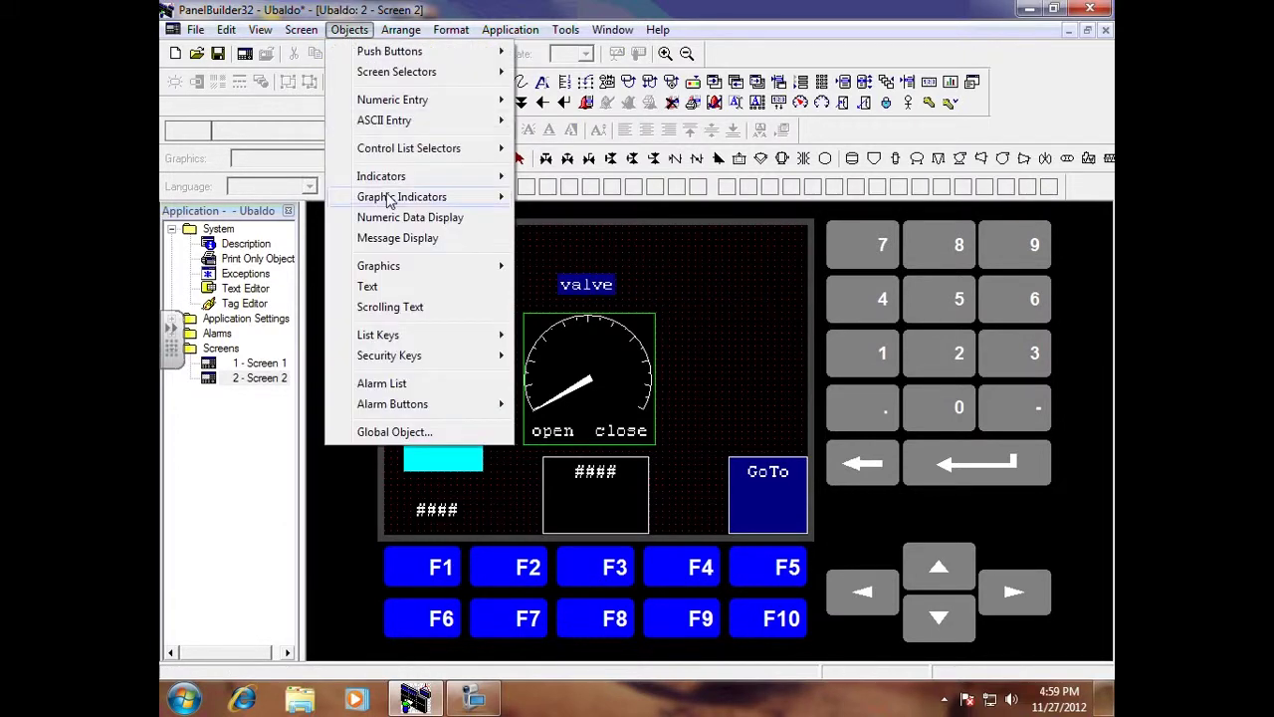
click(364, 286)
drag(683, 253, 798, 317)
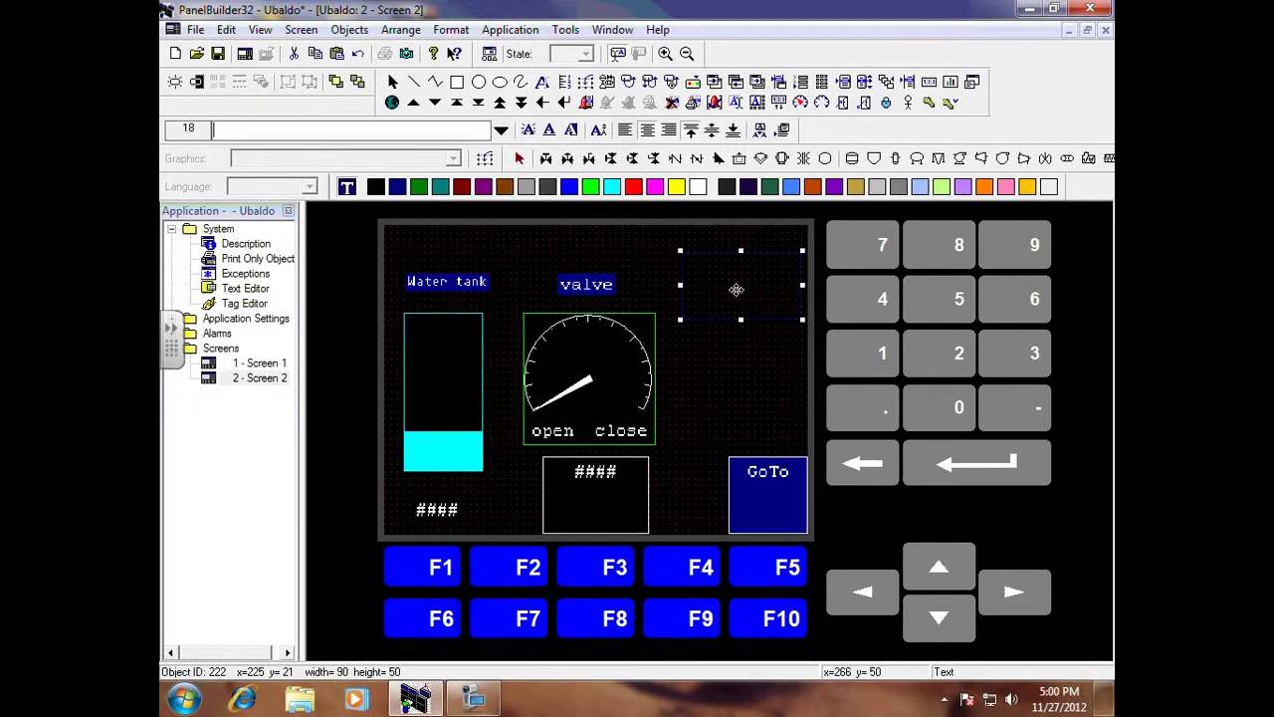
double_click(737, 287)
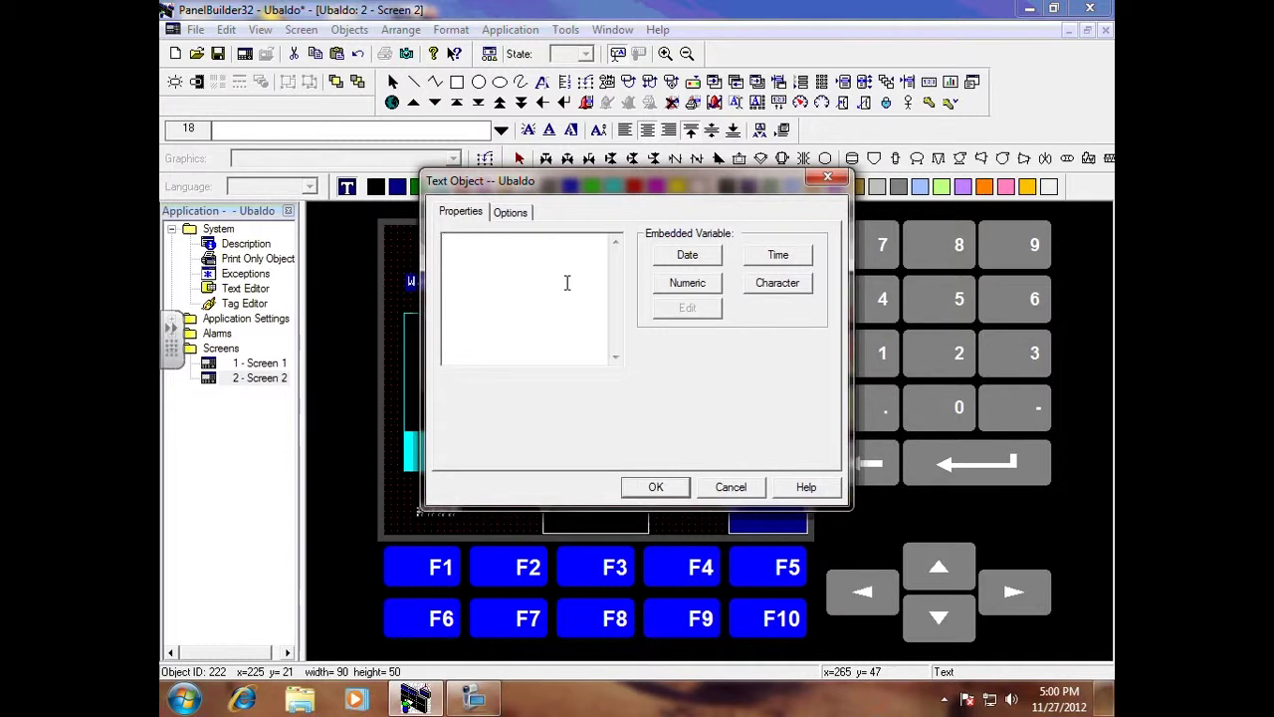
click(694, 256)
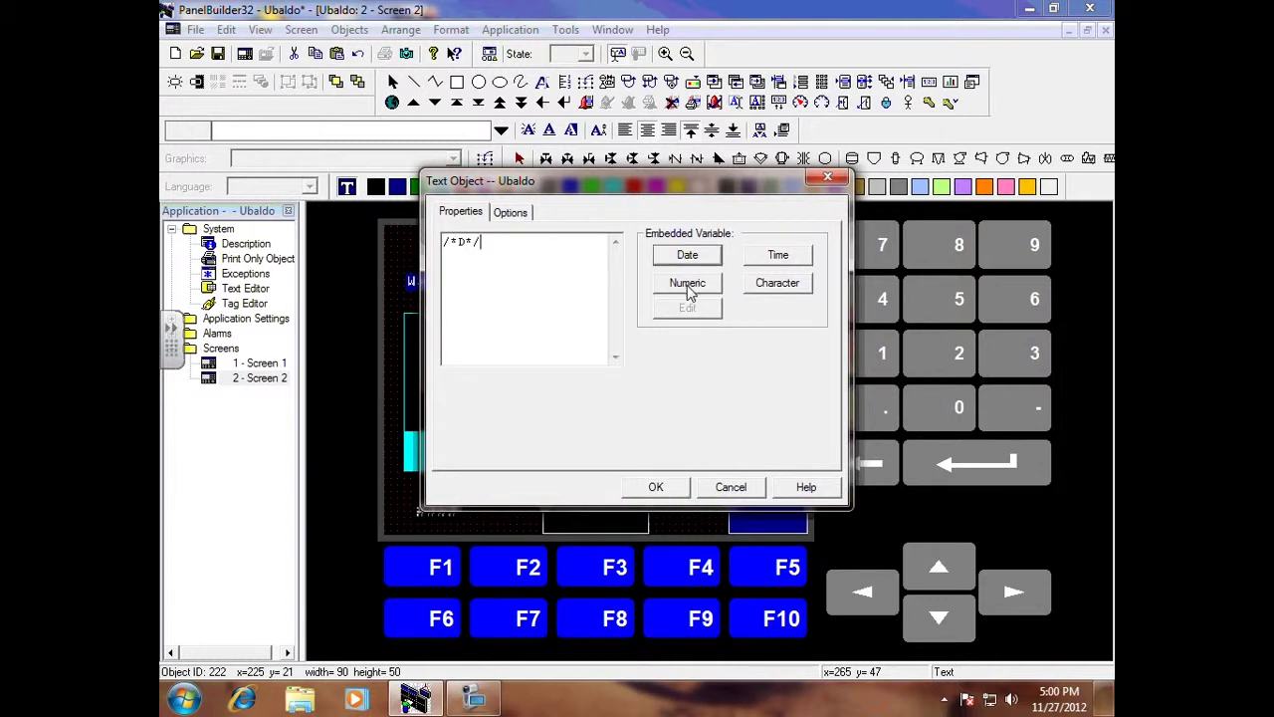
click(783, 254)
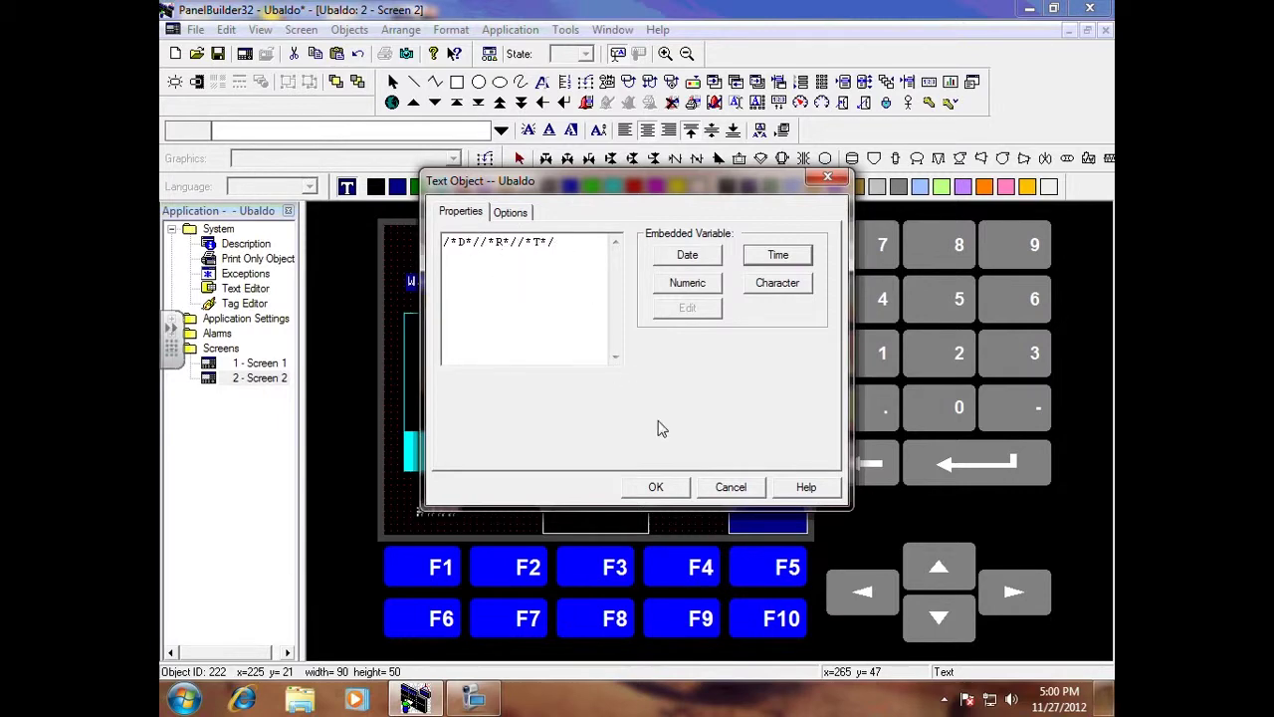
click(661, 487)
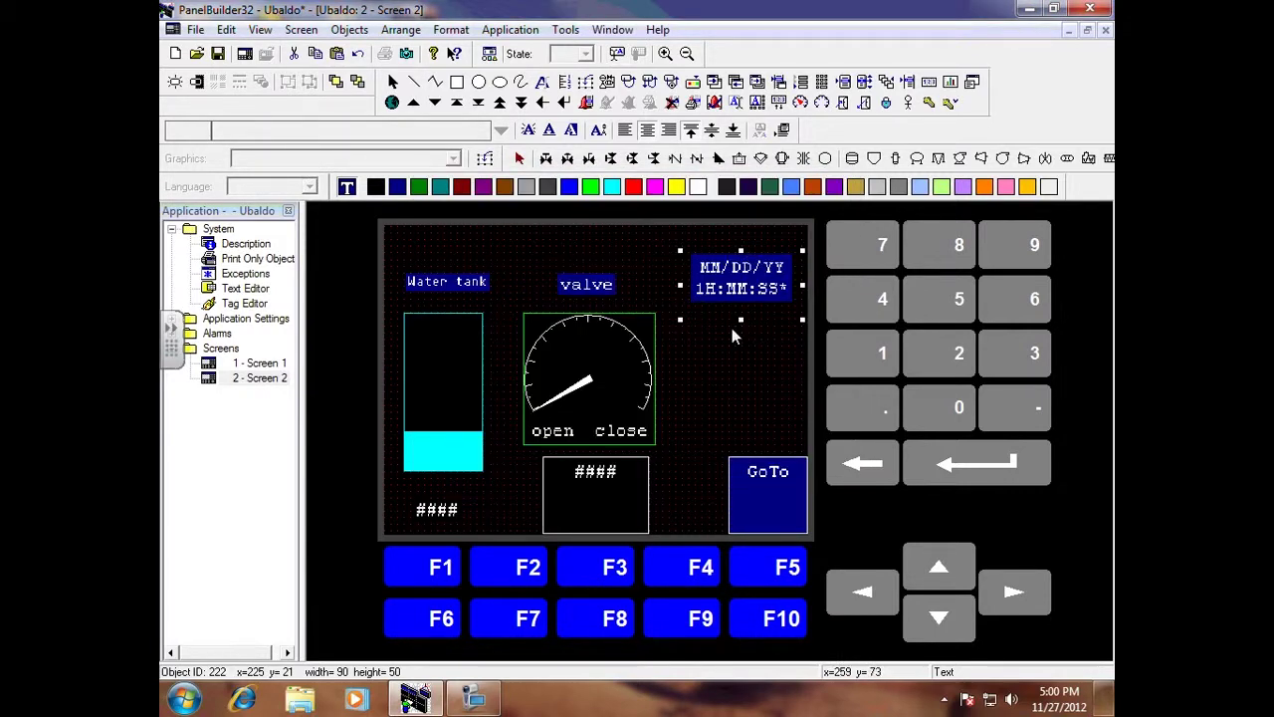
click(734, 287)
- Give Screen 2's date/time block a Black background and Yellow Orange text, then reopen Screen 1
click(451, 29)
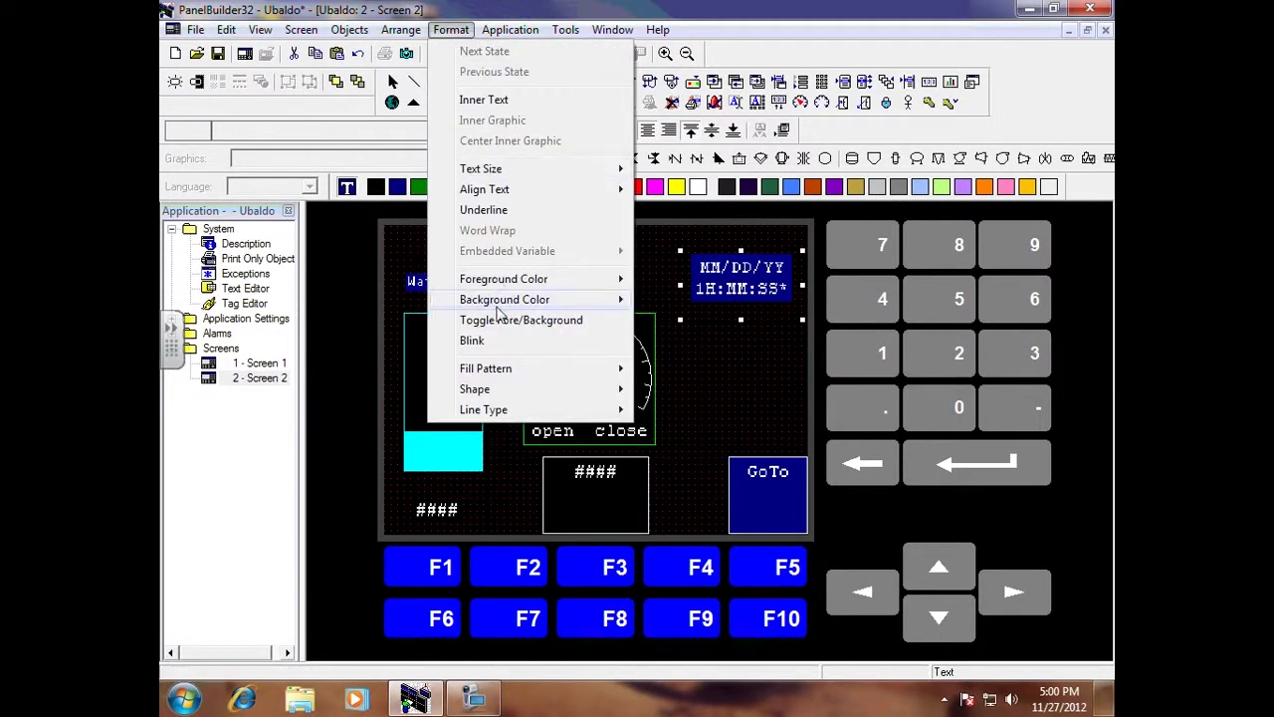
mouse_move(504, 302)
click(662, 126)
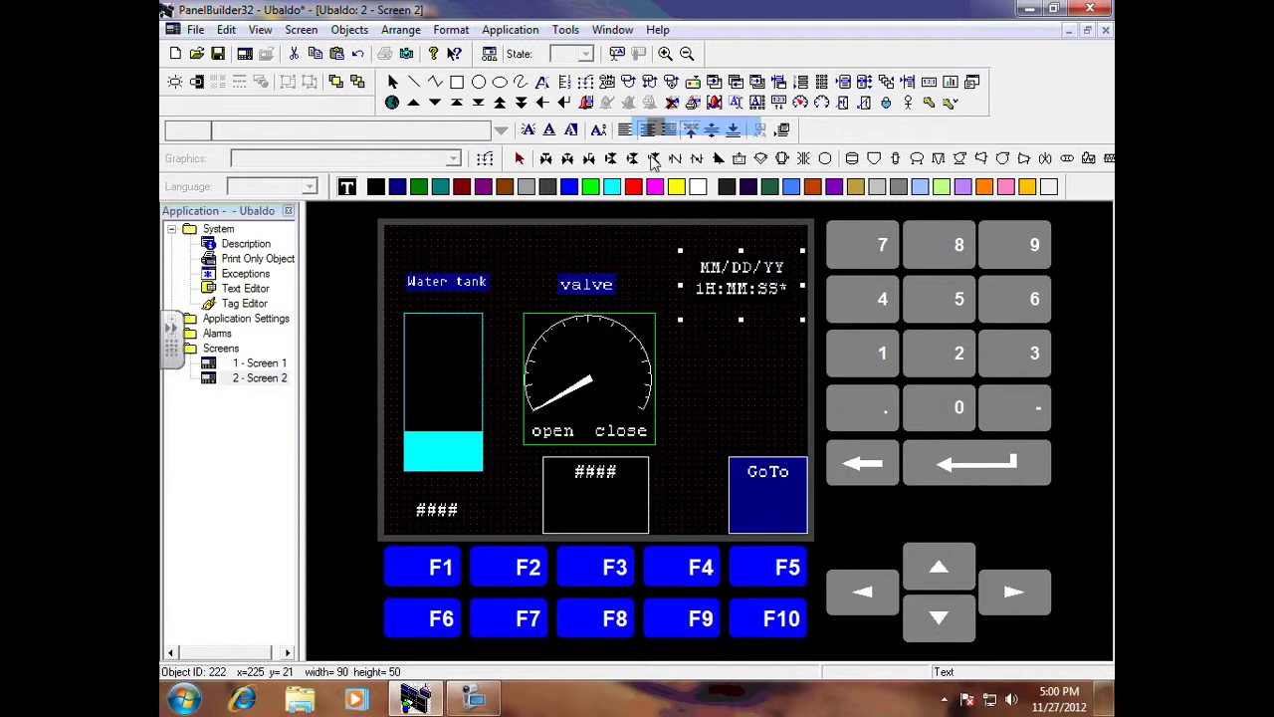
click(451, 29)
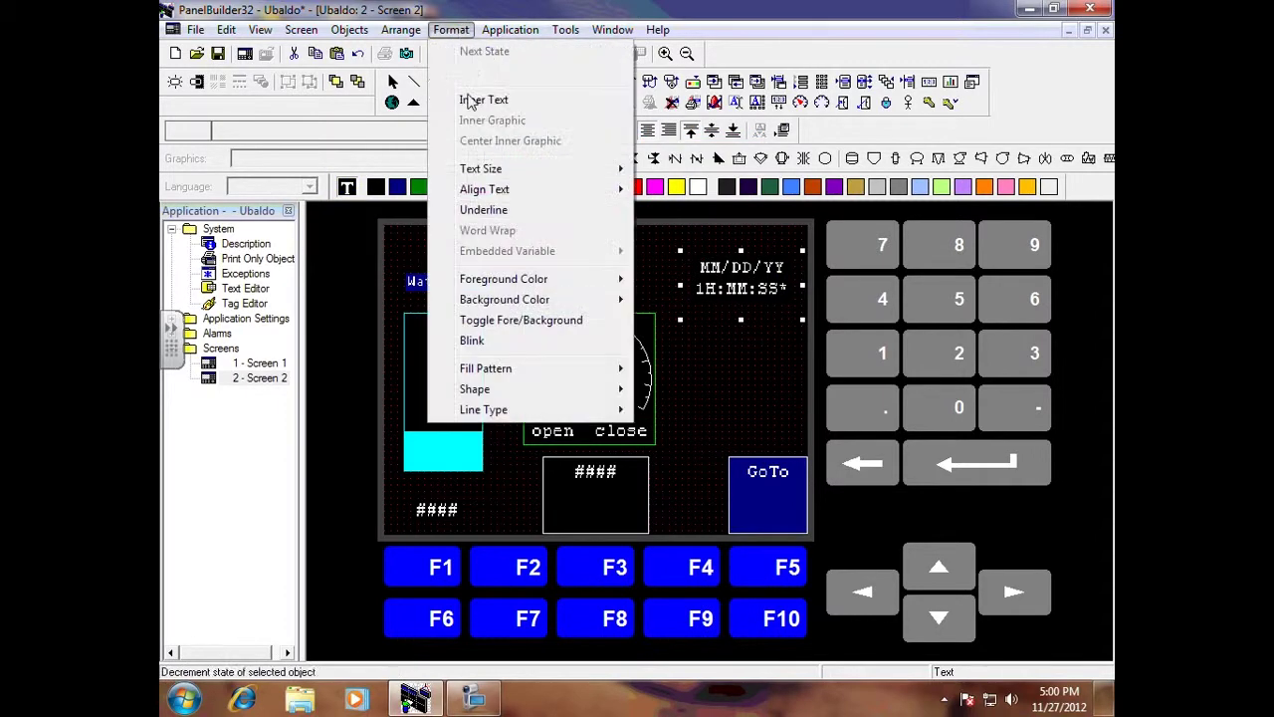
mouse_move(518, 287)
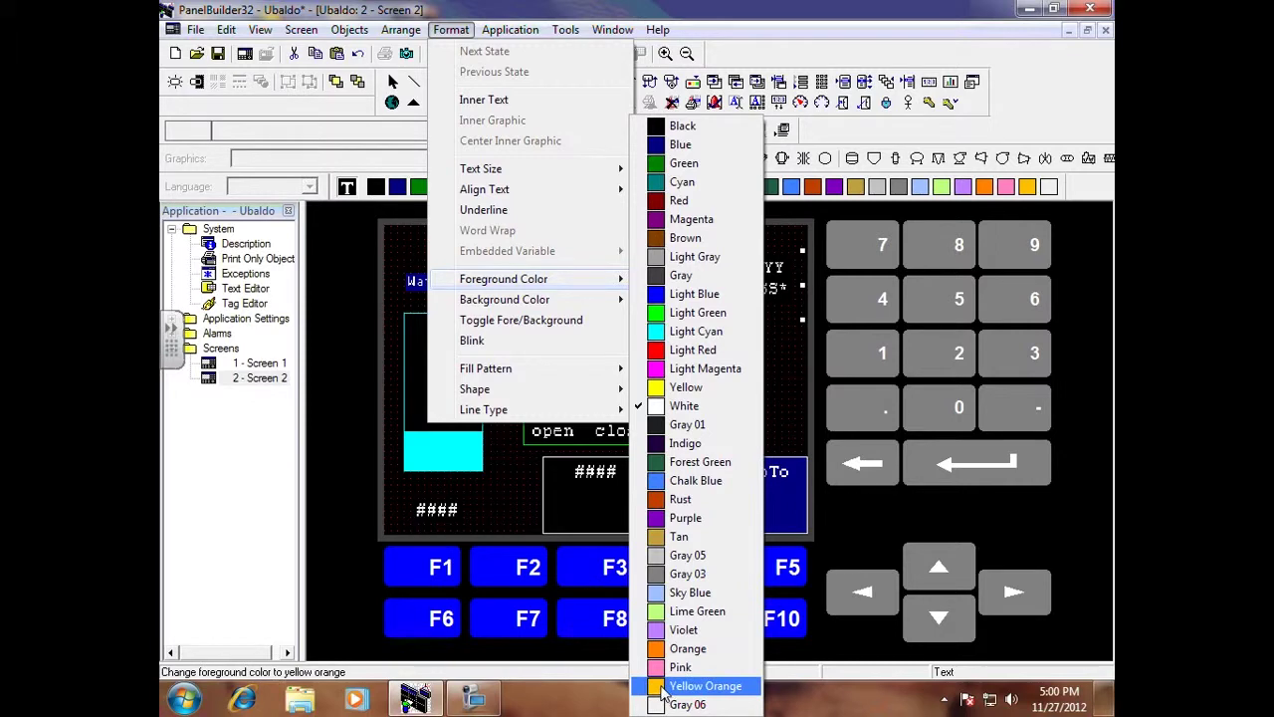
click(697, 686)
click(748, 438)
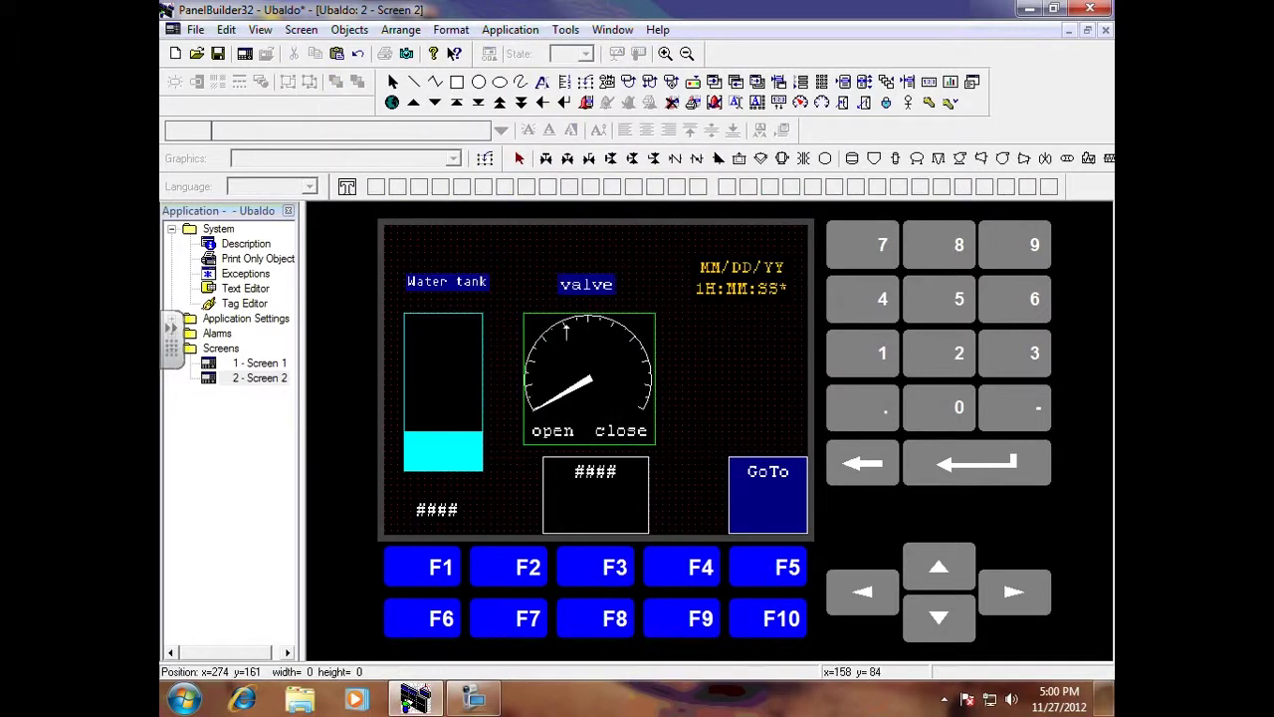
double_click(257, 364)
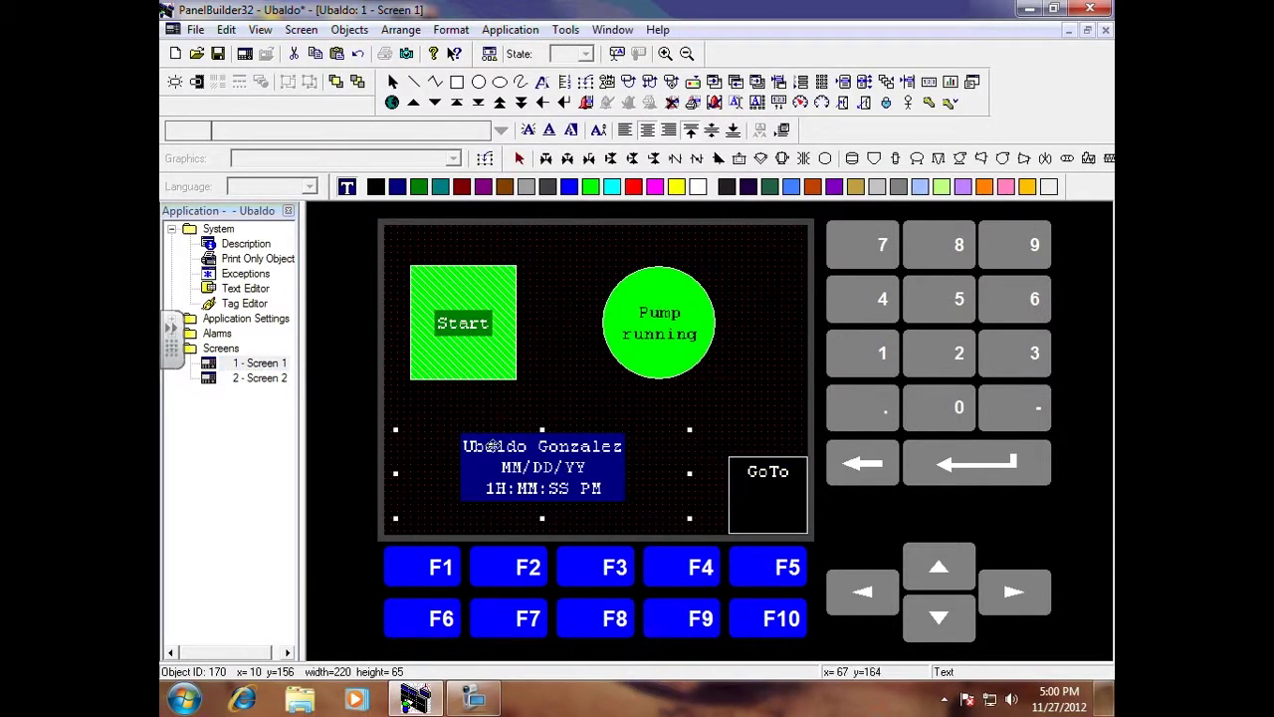
- Set Black background and Yellow foreground colour on Screen 1's name/date/time block
click(448, 29)
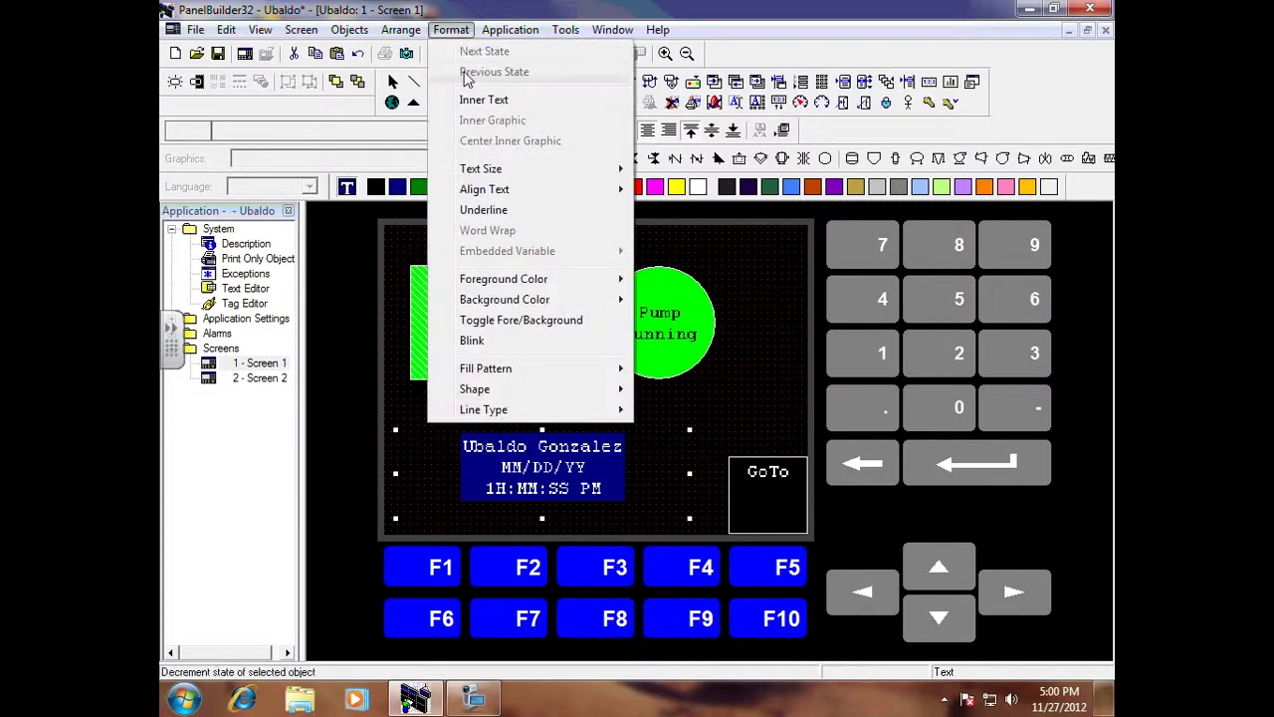
mouse_move(517, 302)
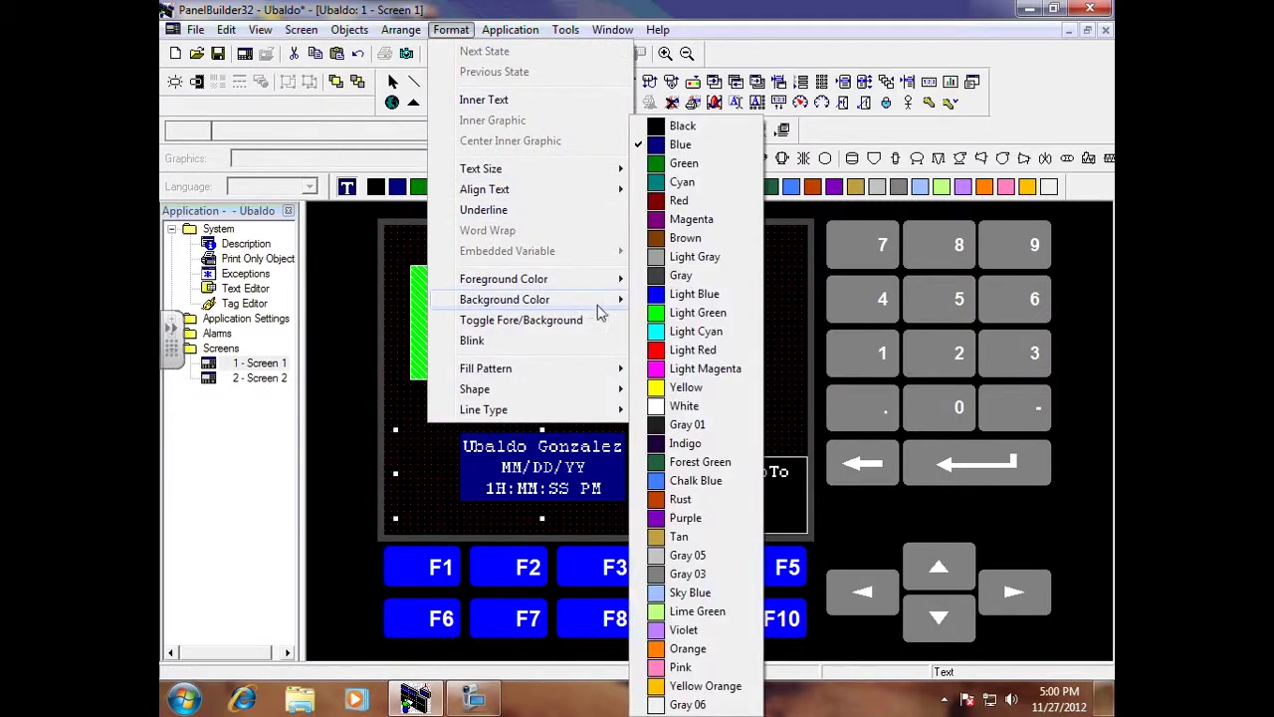
click(678, 125)
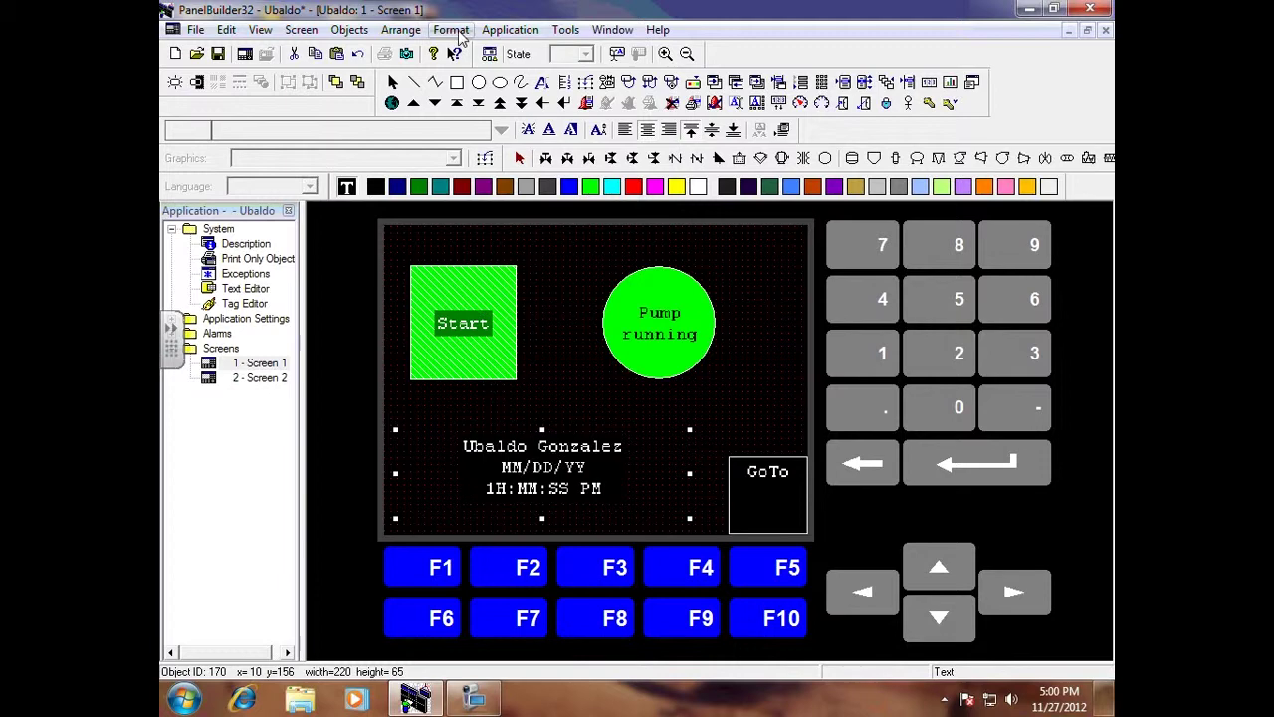
click(451, 30)
mouse_move(538, 279)
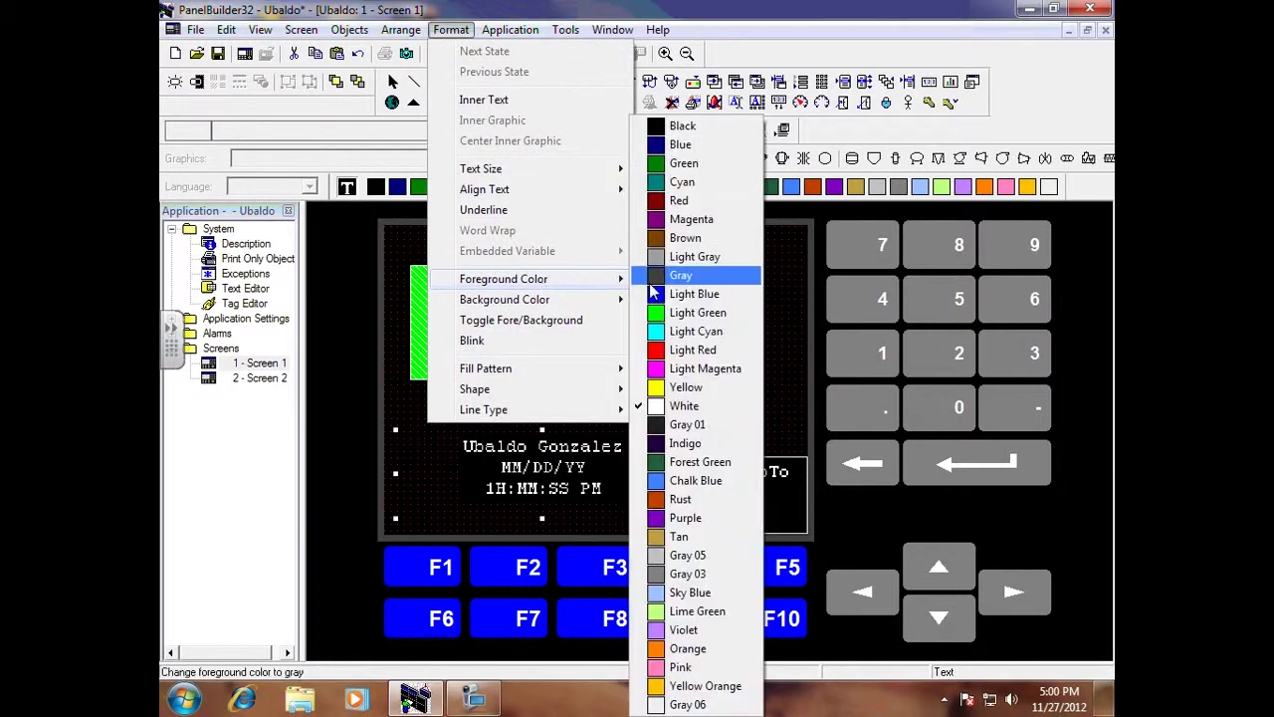
click(751, 407)
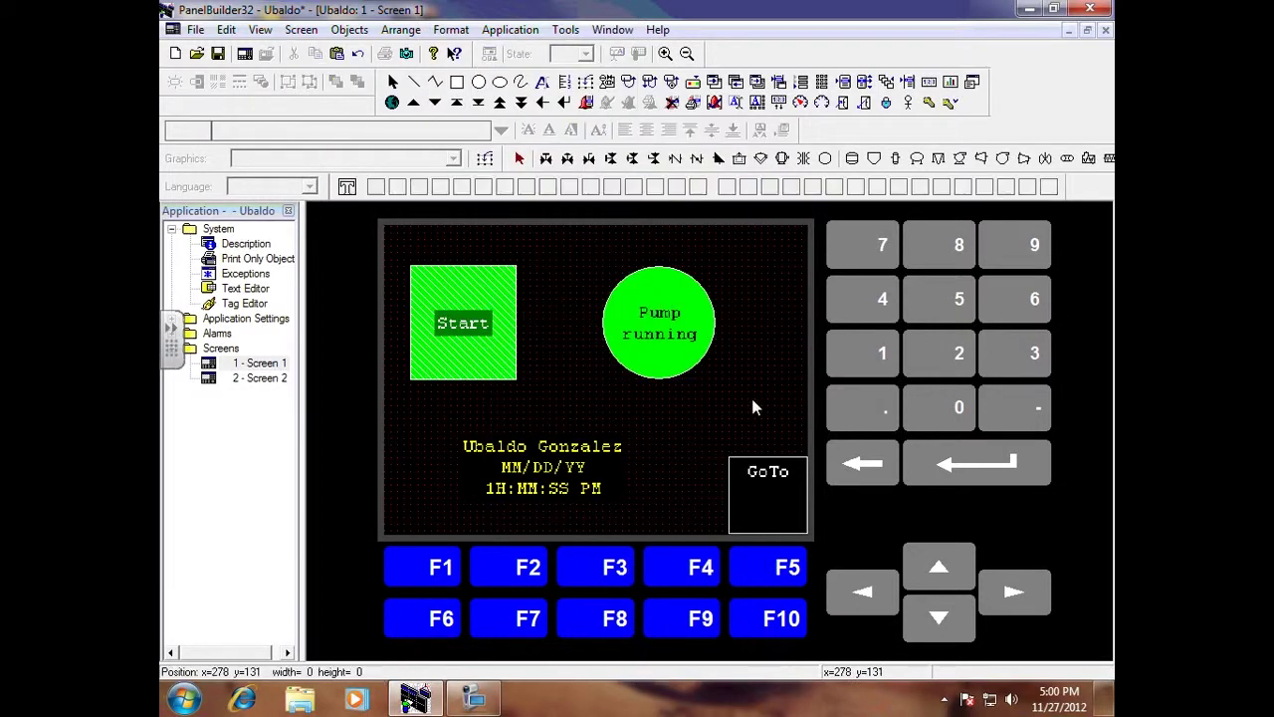